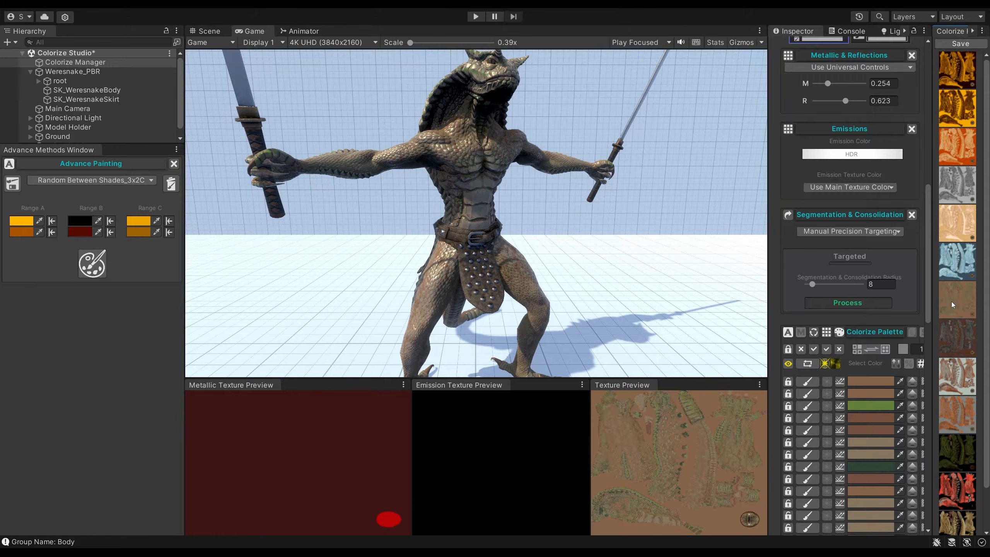
Apply the saved colour presets from dark brown through orange, dark green and red to black-gold, one after another, to the weresnake.
click(956, 337)
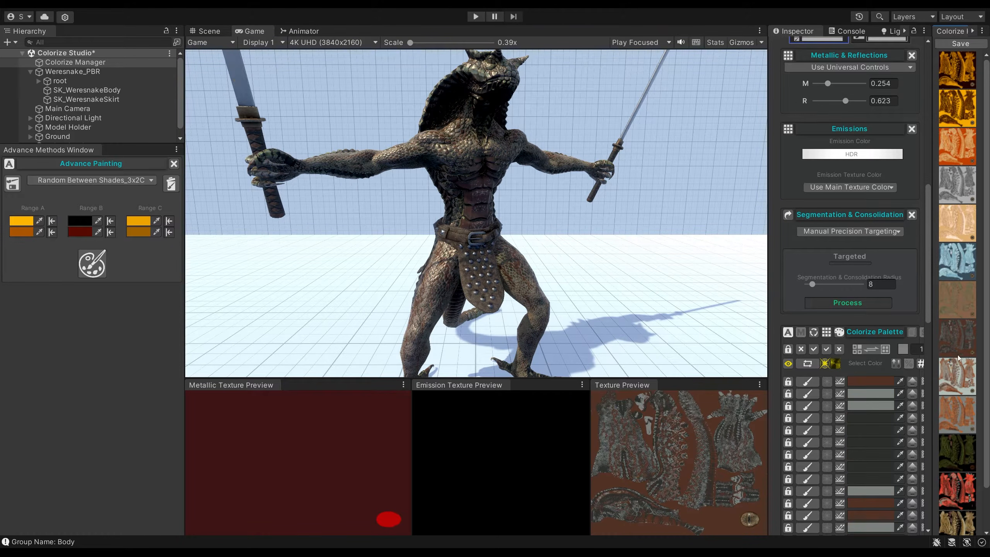
click(960, 378)
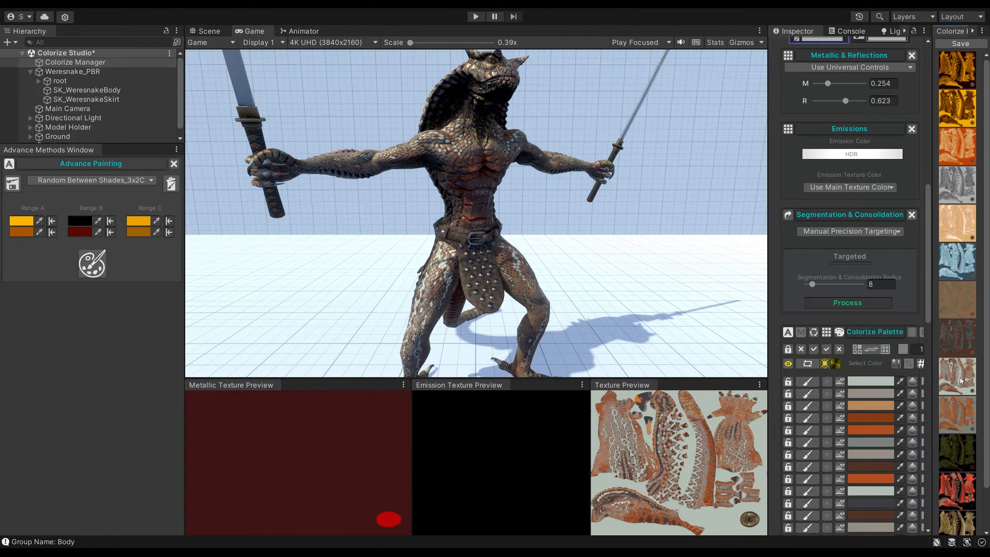
click(963, 412)
scroll(963, 414, down, 2)
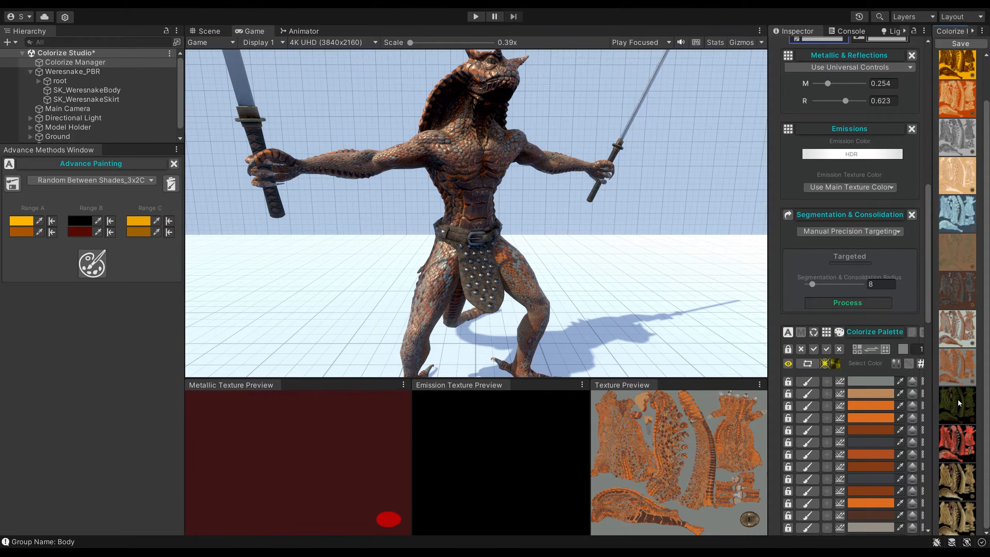
click(958, 400)
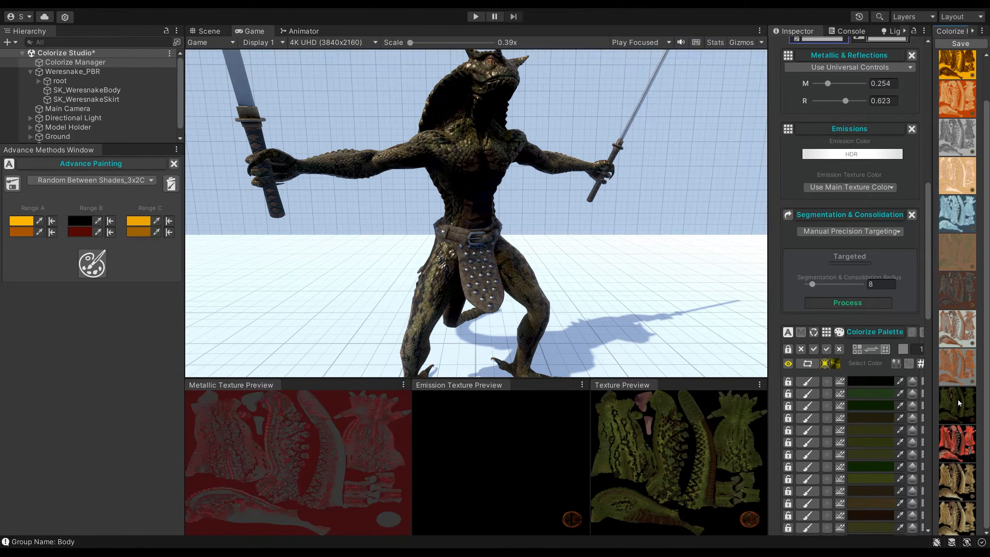
click(955, 442)
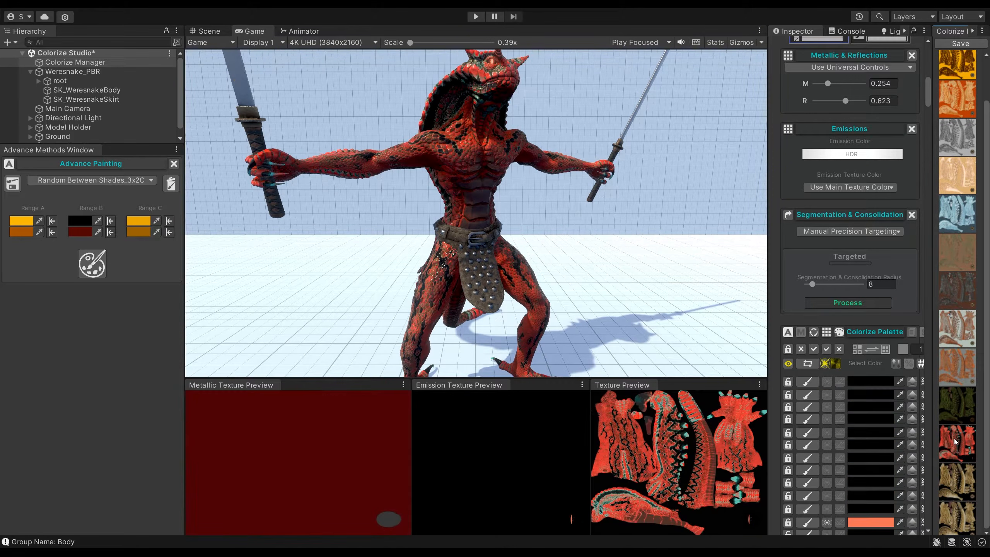
click(954, 479)
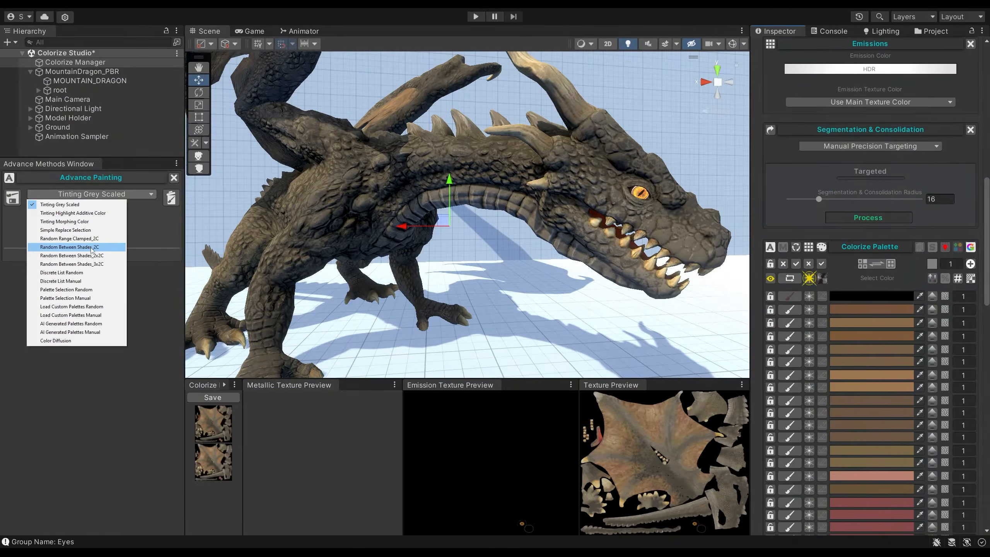
Repaint the dragon's eyes several times with Random Between Shades_3x2C and an emission colour of intensity 1.8.
click(92, 278)
click(870, 69)
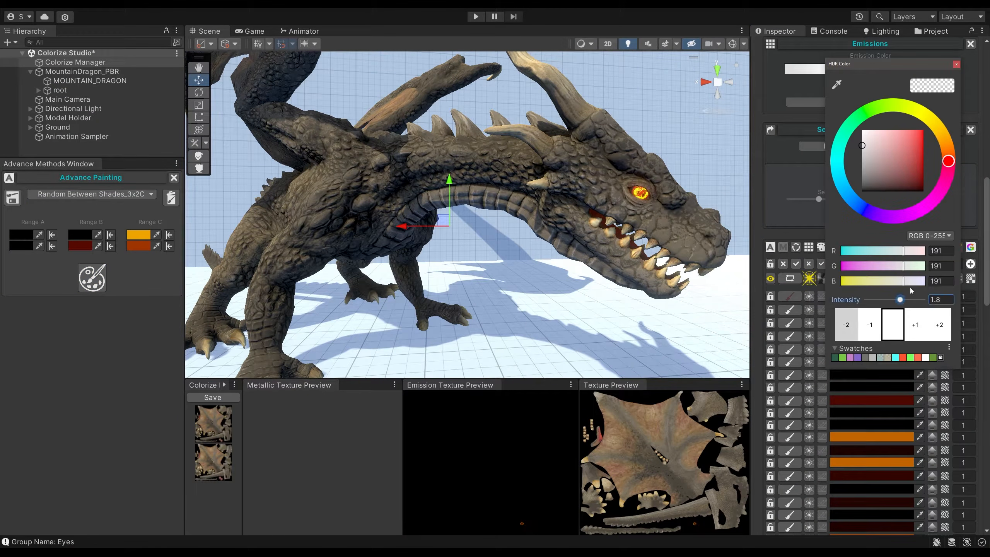
click(96, 279)
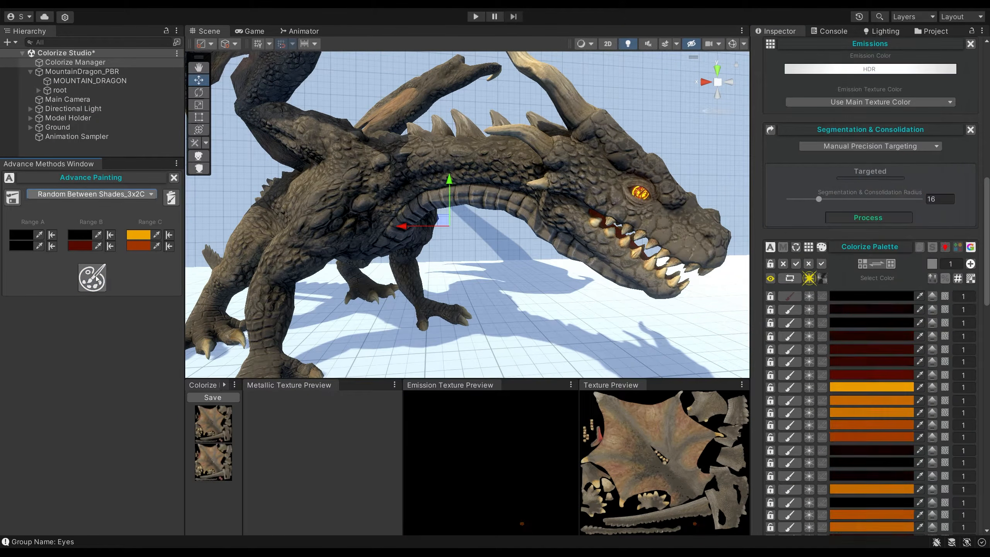
click(97, 280)
click(96, 280)
click(97, 279)
click(96, 280)
click(96, 279)
click(97, 279)
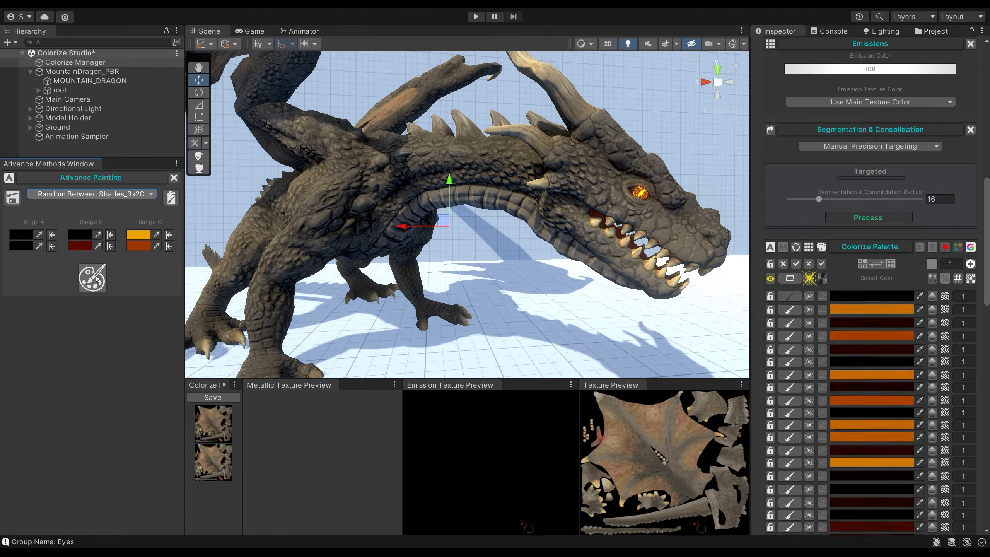
click(96, 279)
click(97, 279)
click(822, 264)
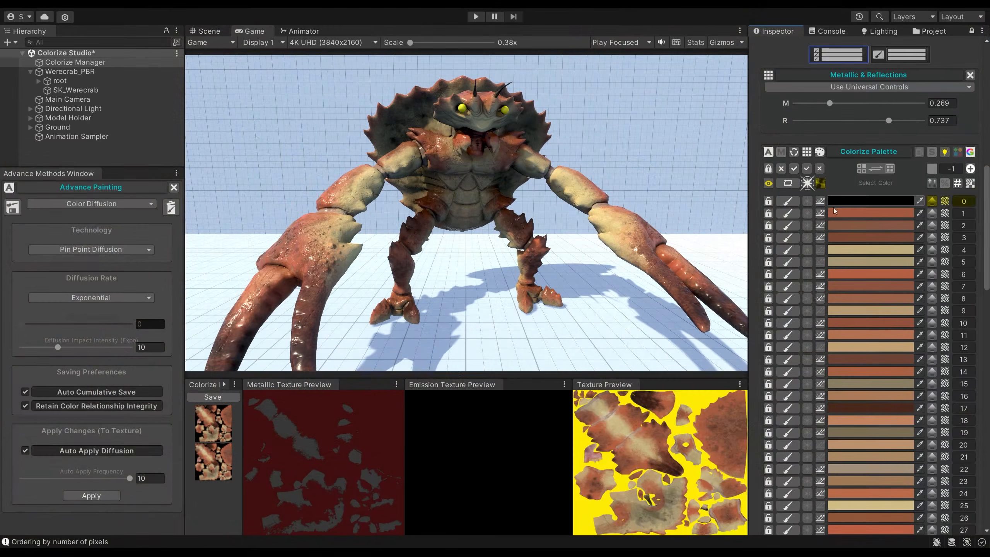
Recolour the crab's palette colours 1 and 2 to turquoise with Pin Point Diffusion.
click(835, 211)
click(847, 296)
click(924, 284)
click(965, 205)
click(862, 226)
click(864, 311)
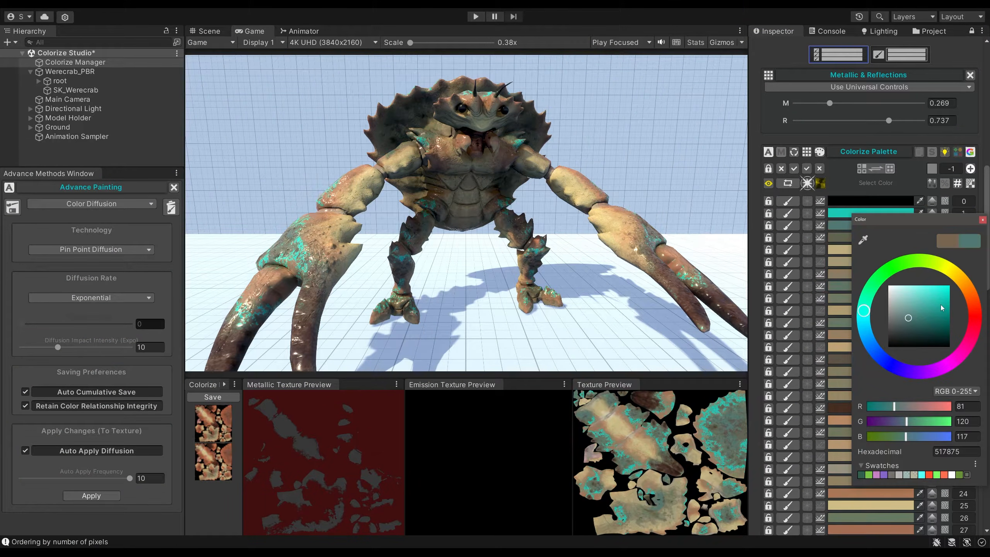
click(942, 304)
click(983, 220)
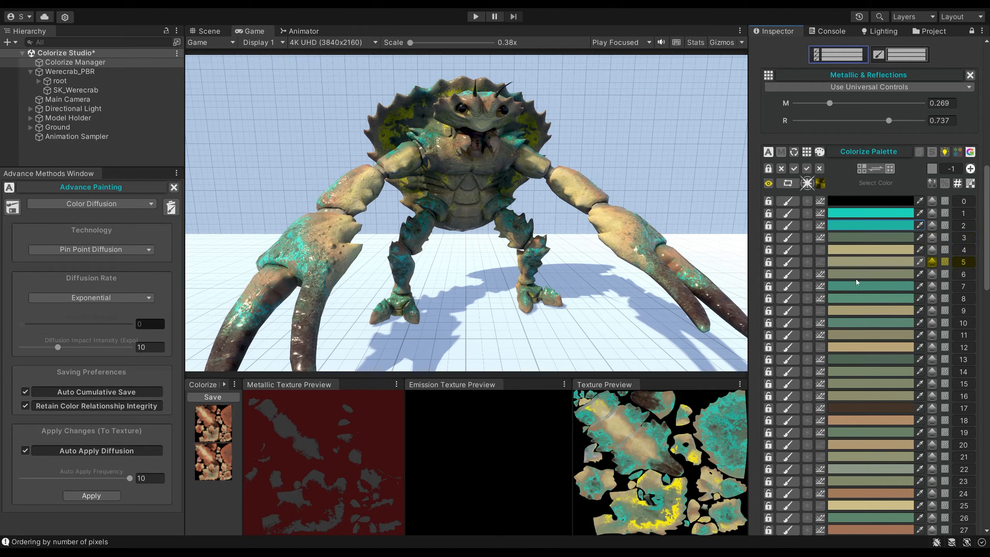
Recolour the crab's palette colour 11 to bright turquoise and colour 17 to dark teal 16413E.
click(848, 336)
click(979, 279)
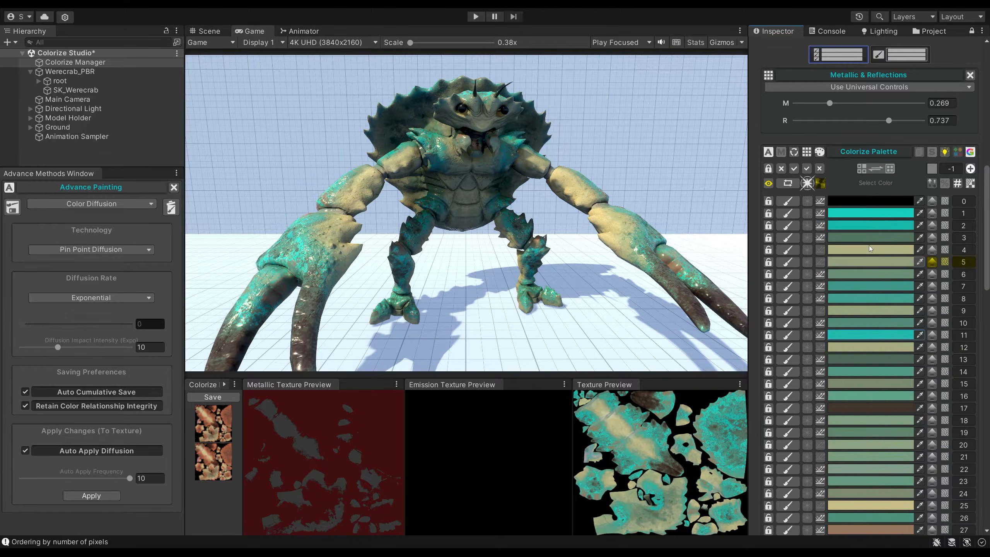
scroll(871, 269, down, 3)
click(858, 311)
click(864, 370)
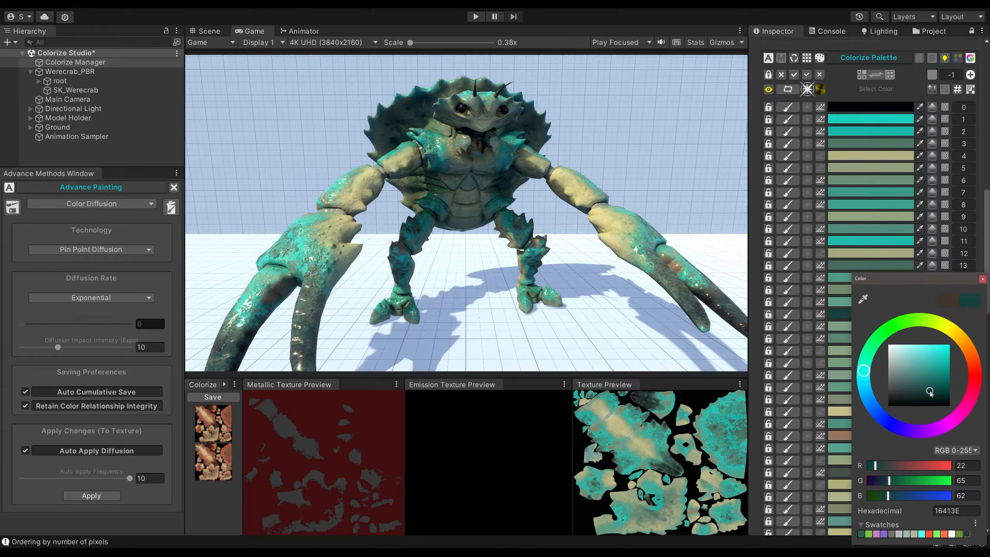
click(983, 279)
Recolour the remaining brownish palette colour 27 to a teal tone.
scroll(873, 313, down, 5)
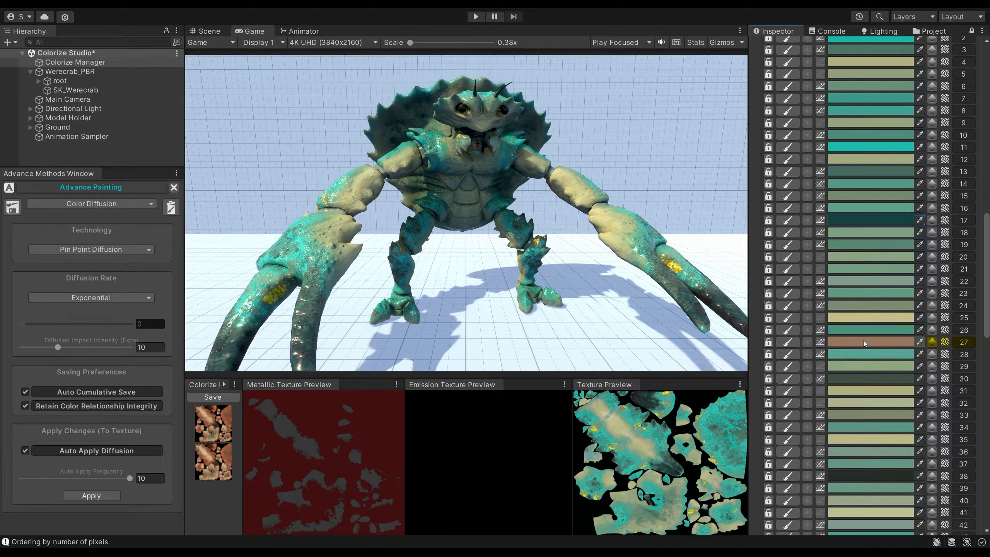
click(864, 341)
drag(929, 392, 918, 382)
click(983, 279)
scroll(927, 243, up, 10)
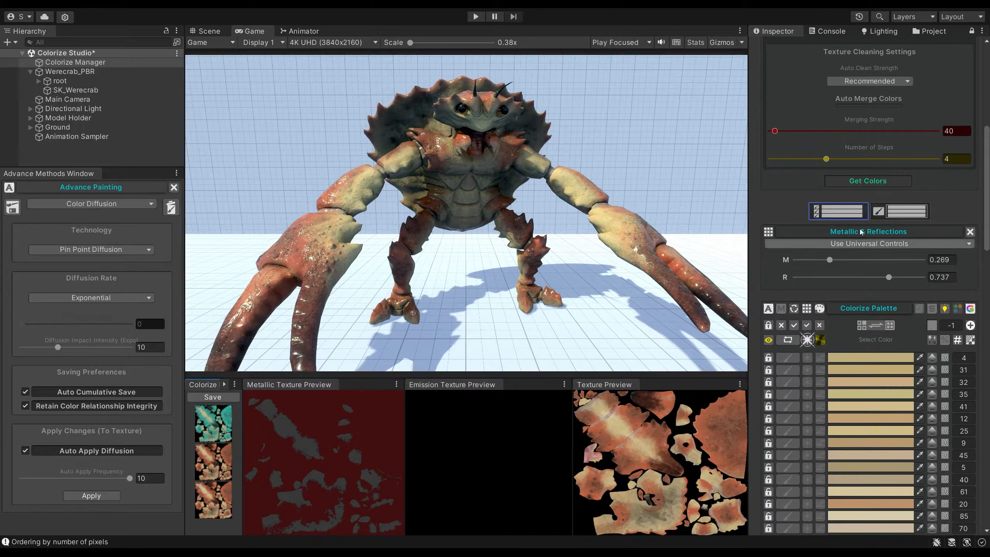
Switch the diffusion technology to Group Average Diffusion, with an impact intensity of 24 and an auto apply frequency of 1.
scroll(834, 207, down, 5)
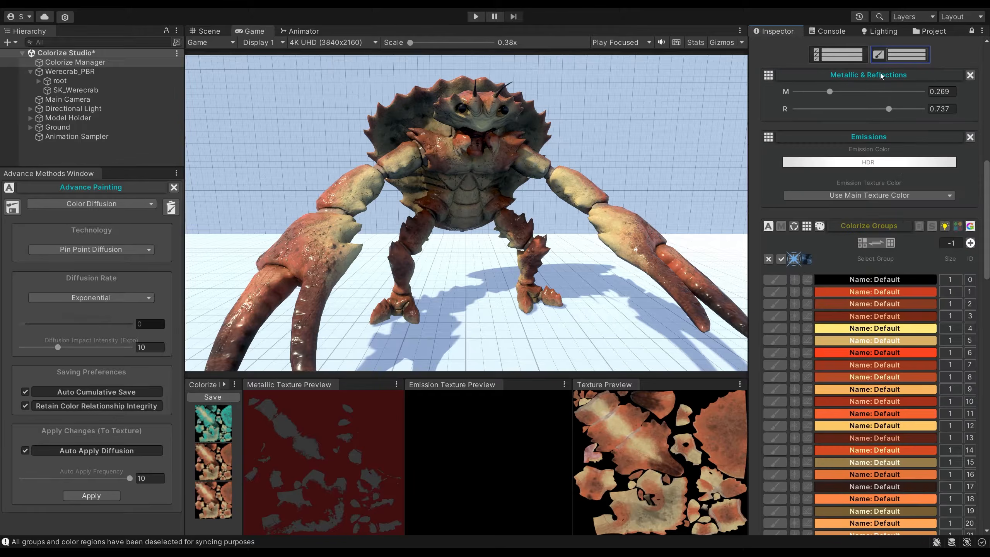
click(80, 268)
drag(58, 370, 129, 385)
click(42, 275)
click(21, 500)
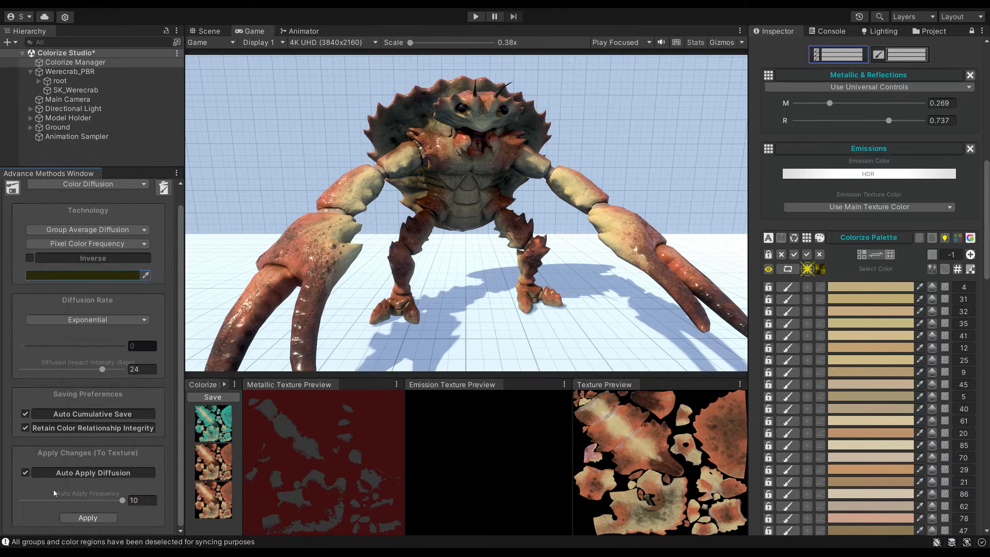
Diffuse black across the crab's palette with Inverse enabled, and shift the diffusion colour towards a brighter red.
click(84, 275)
click(171, 393)
click(29, 258)
click(47, 278)
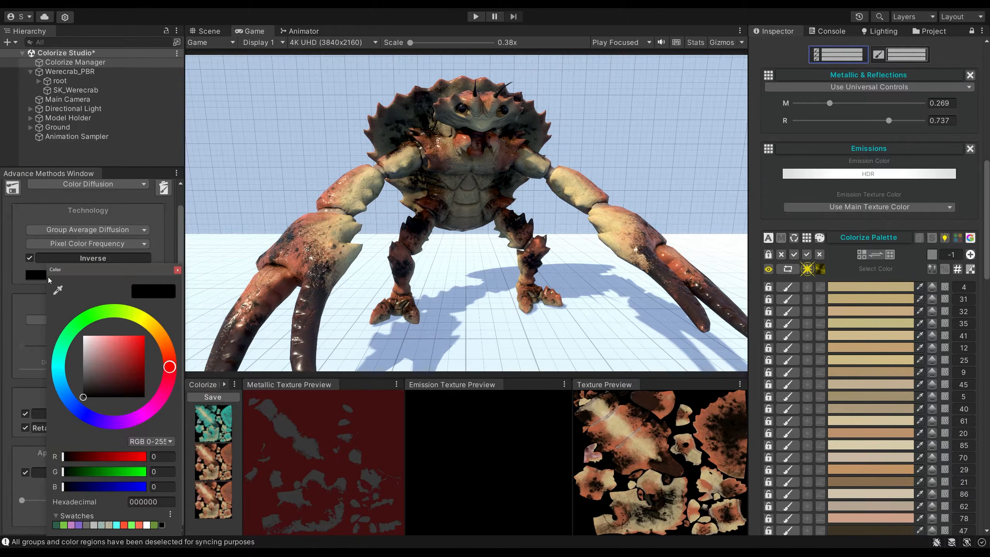
mouse_move(141, 343)
mouse_down()
mouse_move(81, 388)
mouse_move(108, 399)
mouse_move(140, 352)
mouse_move(124, 343)
mouse_move(141, 354)
mouse_move(118, 348)
mouse_move(132, 351)
mouse_up()
Turn off Inverse and adjust the group diffusion colour.
click(30, 258)
click(40, 278)
click(170, 271)
Turn Inverse on and shift the diffusion colour to orange E5943E for a golden-brown crab.
click(29, 258)
click(41, 276)
click(122, 351)
click(171, 273)
click(58, 276)
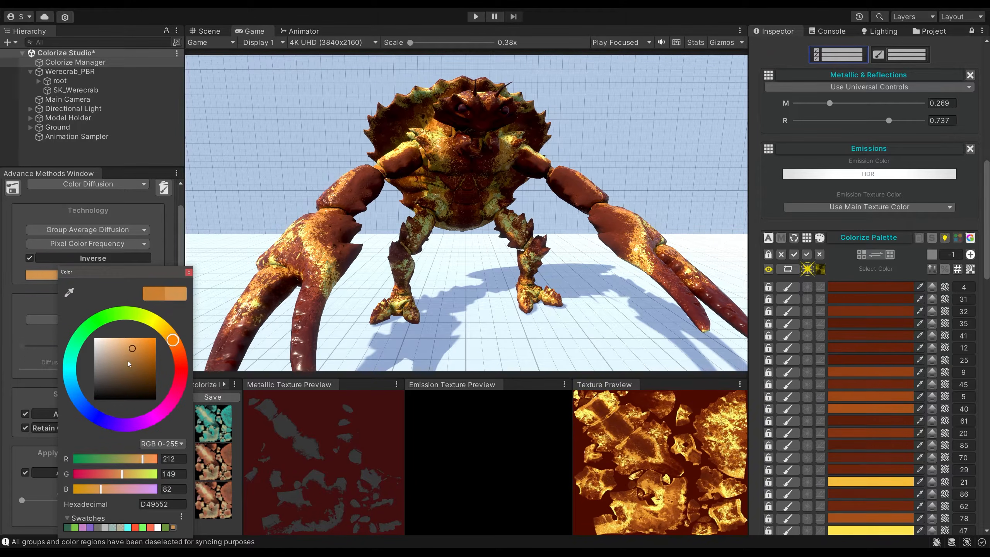
drag(138, 355, 139, 344)
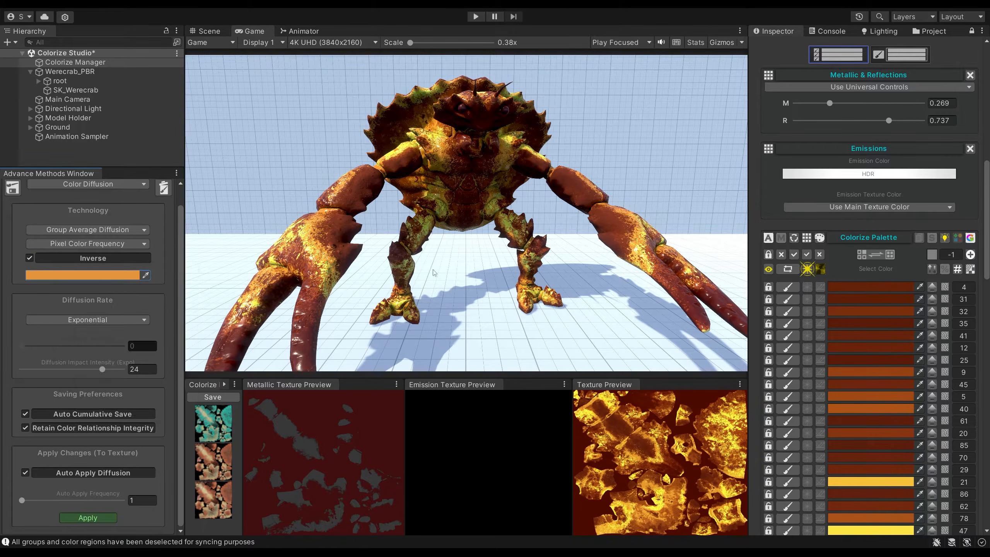
Order the palette by number of pixels and set palette colour 0 to black.
click(871, 287)
click(958, 269)
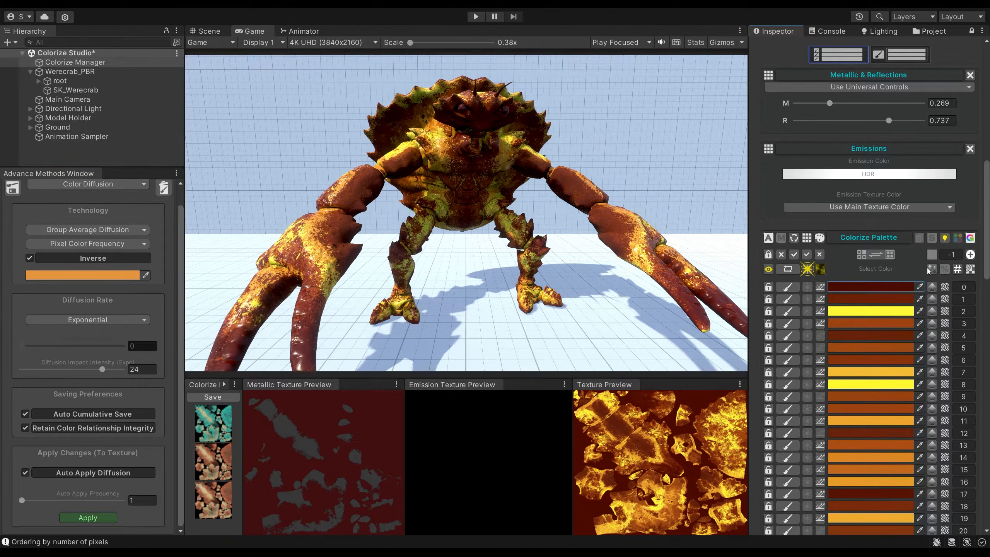
click(871, 287)
drag(915, 378, 890, 414)
click(983, 278)
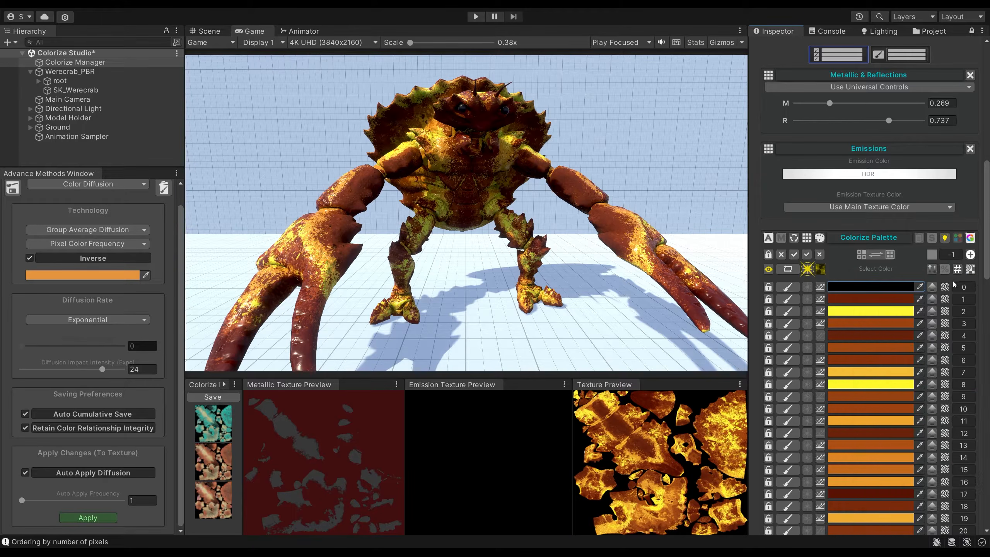
Darken palette colour 5 to very dark brown and palette colour 6 to black.
click(860, 350)
mouse_move(911, 397)
mouse_down()
mouse_move(938, 396)
mouse_move(940, 411)
mouse_up()
click(983, 279)
click(855, 358)
click(983, 279)
scroll(920, 285, down, 1)
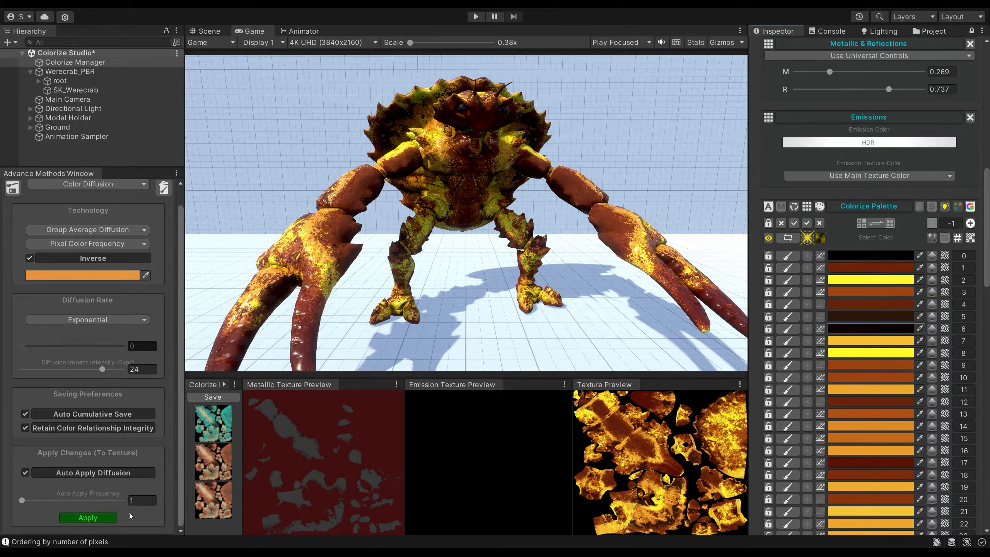
Load the crab's original-colour preset and recolour palette colour 1 to a muted green.
click(217, 500)
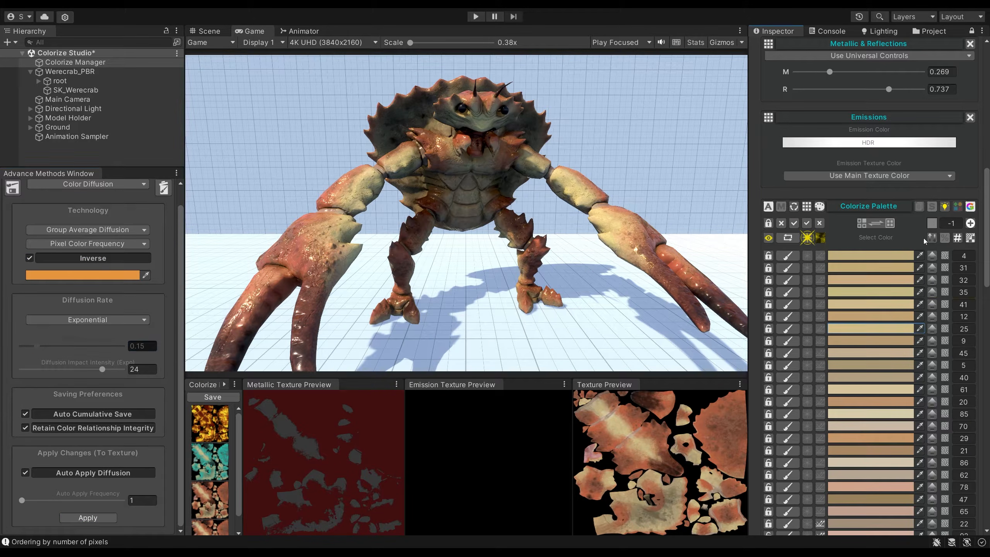
click(843, 269)
click(924, 310)
drag(931, 353, 903, 351)
click(974, 262)
Change the group diffusion colour from orange to a green shade.
click(98, 275)
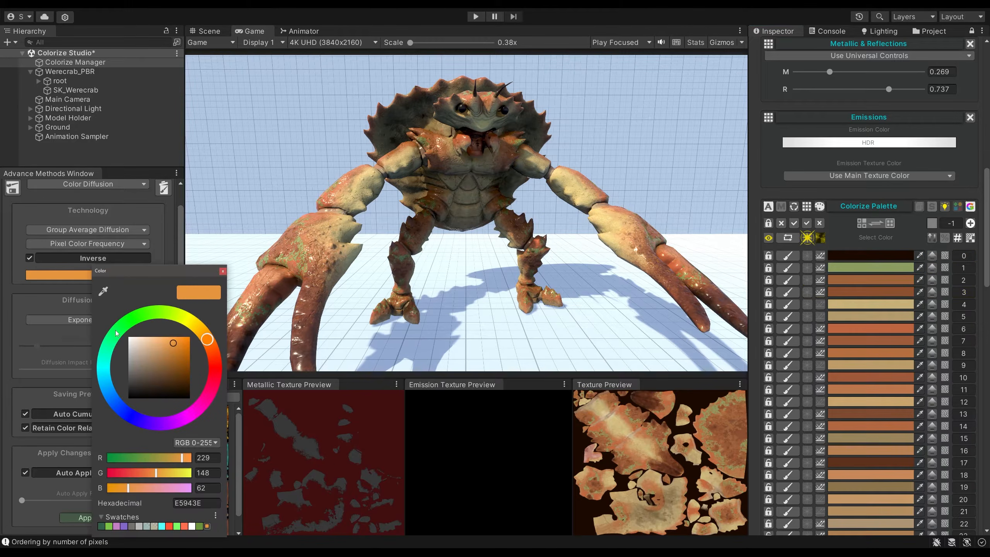
click(168, 313)
drag(163, 361, 186, 378)
click(222, 271)
Toggle Inverse and diffuse a further green shade across the crab's palette.
click(91, 258)
click(73, 275)
click(52, 295)
click(57, 276)
click(143, 320)
mouse_move(133, 352)
mouse_down()
mouse_move(125, 372)
mouse_move(138, 355)
mouse_move(118, 353)
mouse_up()
Shift the diffusion colour to light teal and lower the diffusion rate to 0.017.
click(36, 275)
click(36, 274)
click(59, 342)
click(34, 340)
drag(31, 345, 23, 346)
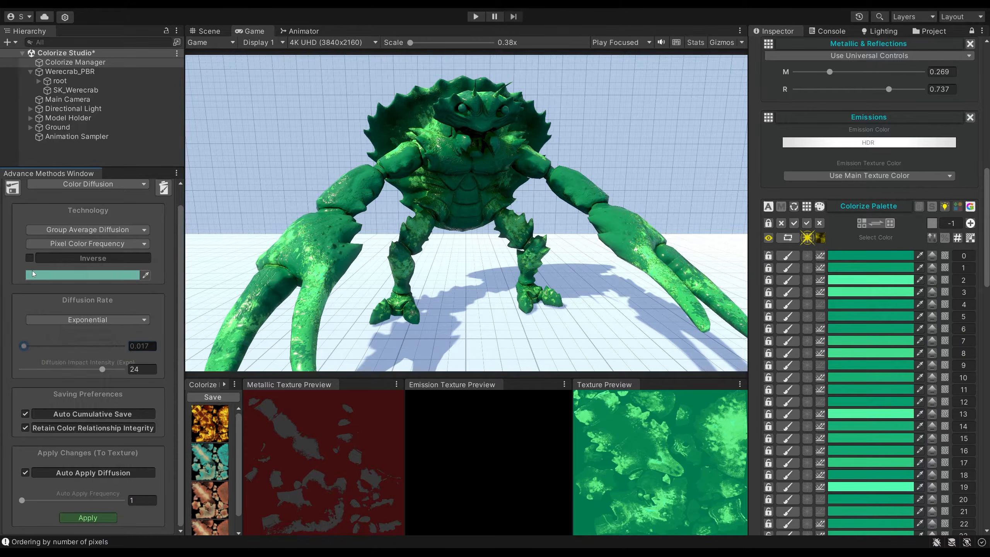
Diffuse teal 138587 across the crab's palette with Inverse enabled.
click(33, 274)
click(29, 330)
click(33, 275)
mouse_move(121, 376)
mouse_down()
mouse_move(125, 386)
mouse_move(125, 367)
mouse_up()
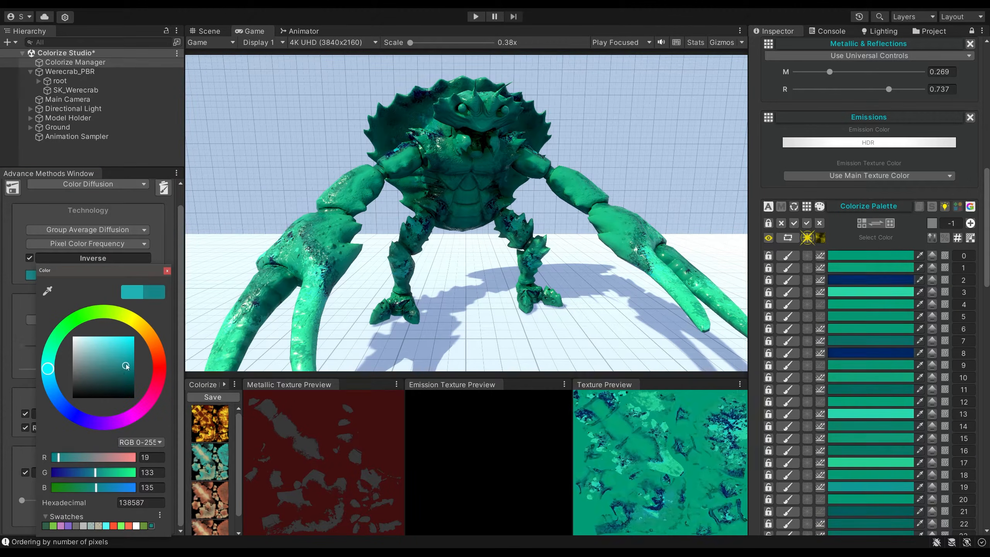
click(167, 272)
Switch the diffusion technology to Pin Point Diffusion with an impact intensity of 15.
click(851, 256)
click(109, 244)
click(102, 230)
click(86, 239)
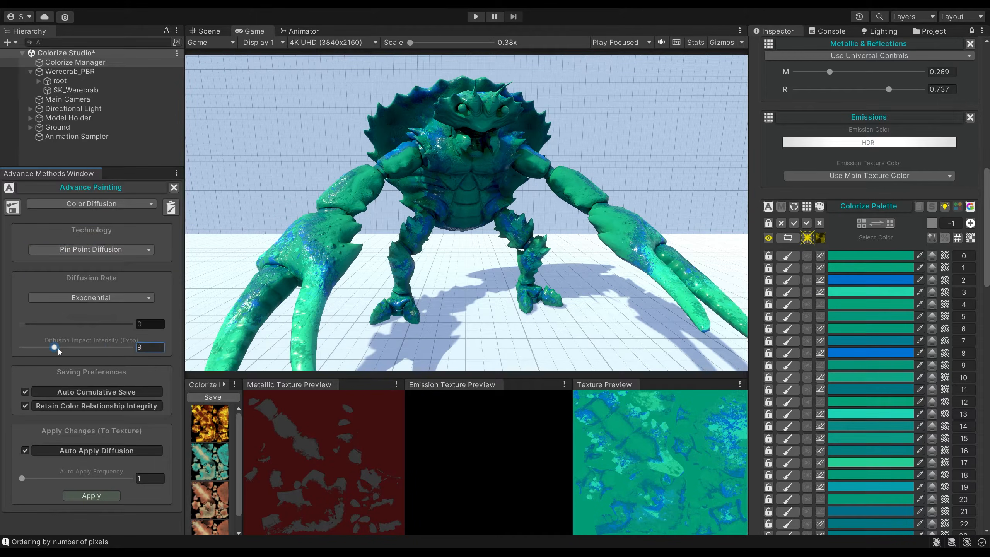
Set the teal-green crab's palette colour 0 to black.
click(837, 257)
mouse_move(891, 363)
mouse_down()
mouse_move(875, 380)
mouse_move(896, 365)
mouse_move(886, 375)
mouse_up()
click(967, 249)
Recolour palette colour 5 to grey and palette colour 4 to a pale grey-teal.
click(860, 318)
click(986, 276)
click(856, 302)
click(902, 364)
click(857, 292)
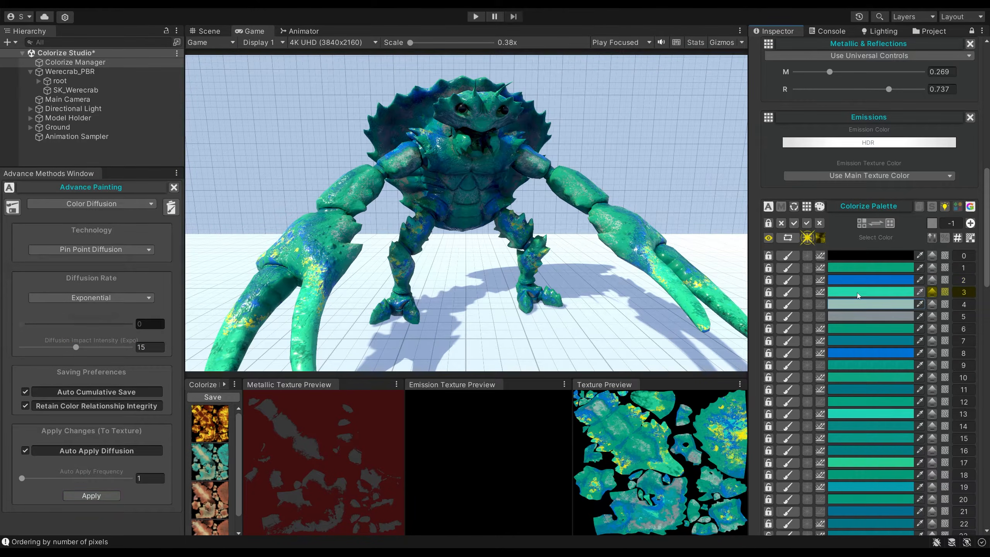
Set palette colour 9 to pale aqua 9EEAE1.
click(857, 367)
click(902, 359)
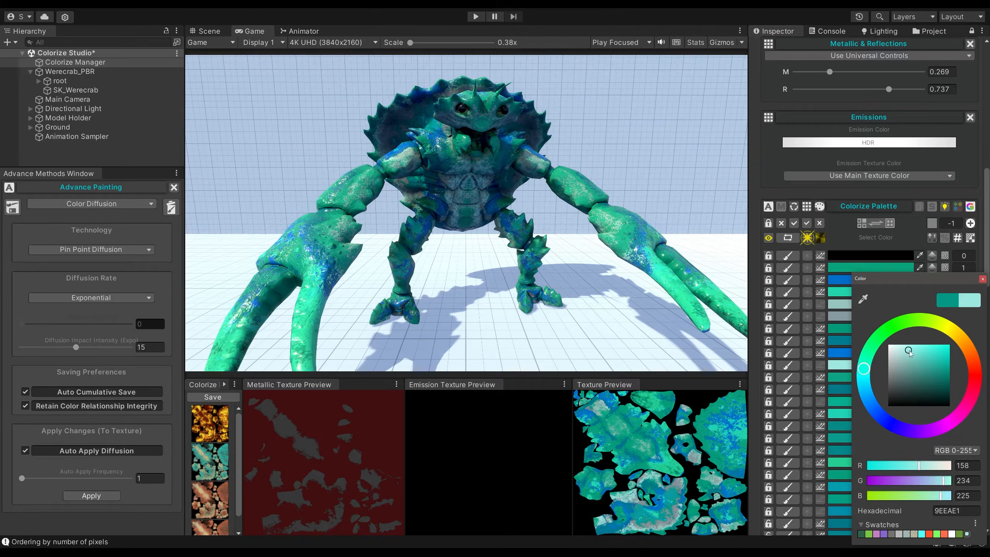
click(911, 277)
Recolour the blue palette colour 2 to a lighter sky blue.
scroll(911, 278, down, 3)
click(849, 218)
click(856, 321)
drag(917, 285, 912, 288)
click(973, 210)
Recolour the blue palette colour 8 to a pale sky blue.
click(877, 291)
click(864, 380)
drag(930, 355, 917, 349)
click(982, 280)
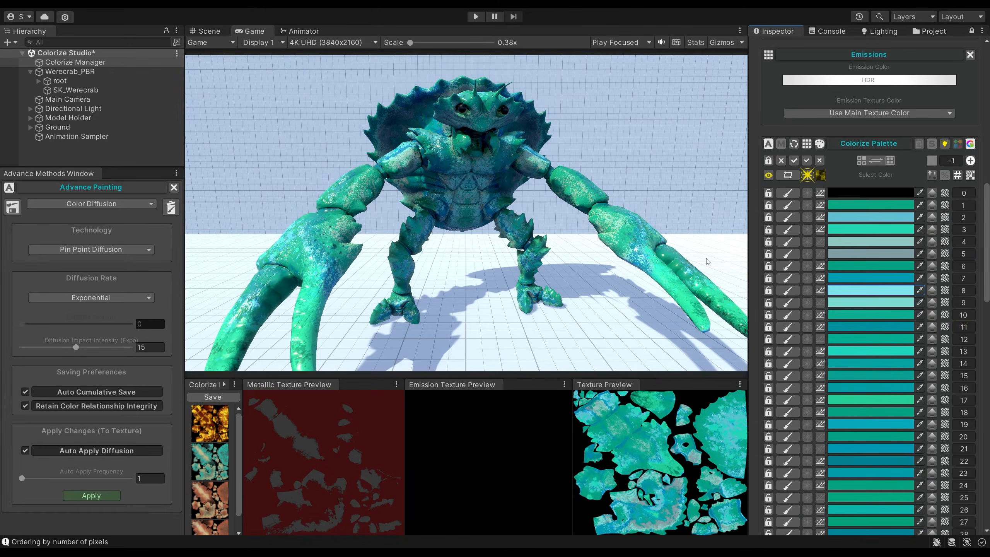
Load the original-colour preset to restore the crab's red and cream texture.
scroll(210, 488, down, 3)
click(211, 516)
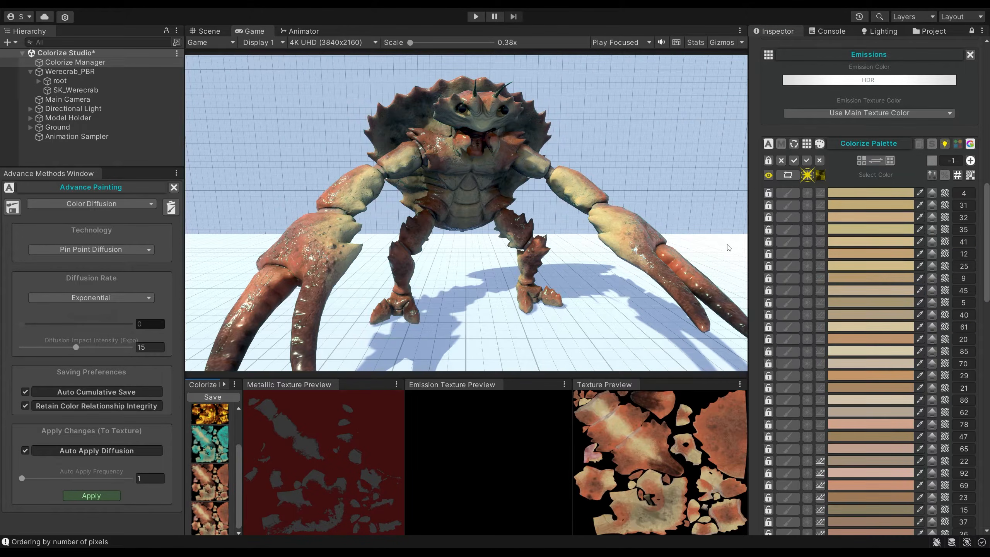
click(86, 205)
click(162, 236)
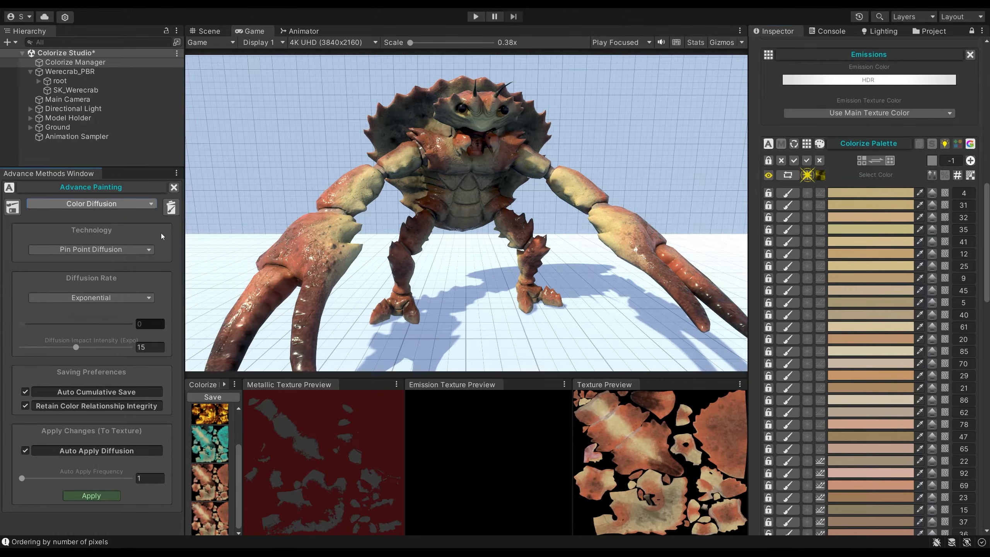
Activate only the light palette rows from colour 4 through colour 65 for painting.
click(781, 163)
scroll(807, 229, down, 7)
click(791, 230)
click(931, 228)
scroll(932, 228, up, 5)
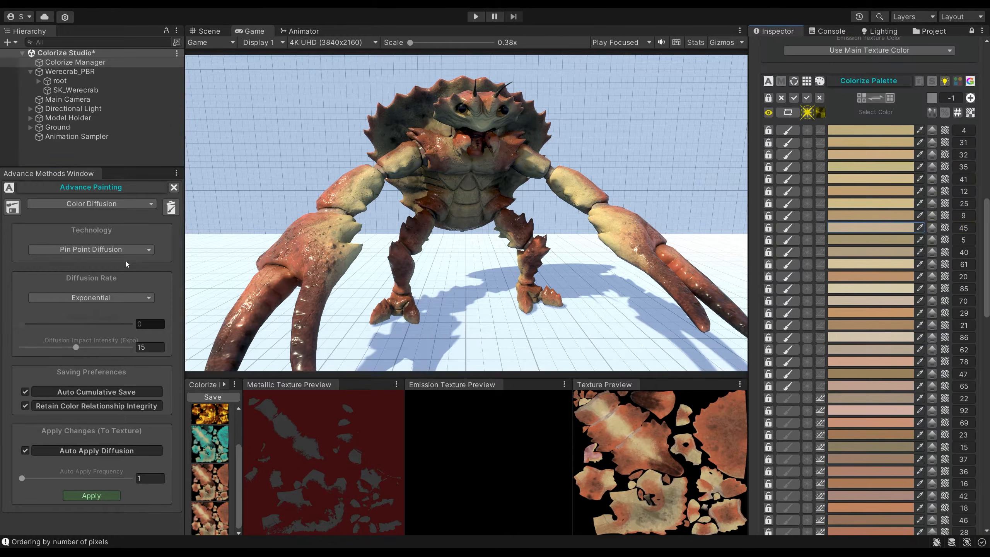
Switch painting to Palette Selection Random using Nature And Ecology's Misty Swamp palette, adding the sixth swatch, brown, and excluding the fourth, grey.
click(88, 204)
click(65, 299)
click(22, 318)
click(22, 296)
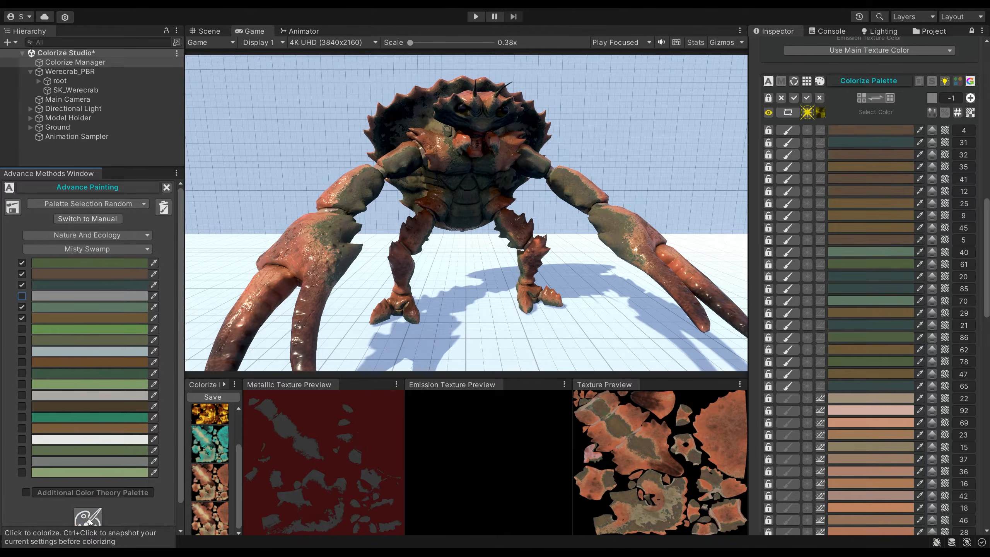
Limit the Misty Swamp swatches to the four browns for repainting the palette rows from colour 22 onward.
click(22, 308)
click(22, 285)
click(22, 274)
click(22, 263)
click(22, 428)
click(22, 406)
click(23, 362)
click(21, 318)
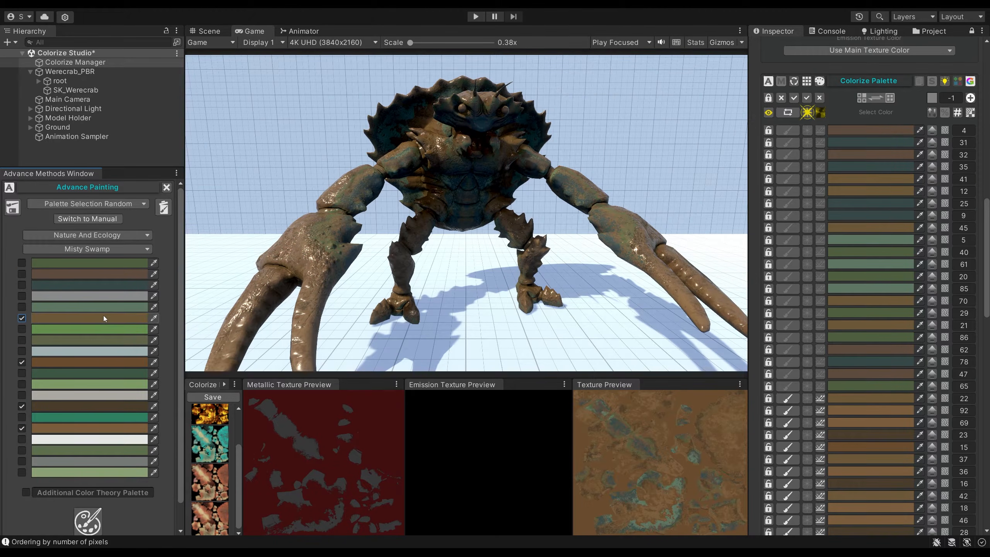
Replace the selected brown Misty Swamp swatches with four green ones for repainting the same palette rows.
click(21, 319)
click(21, 362)
click(21, 406)
click(22, 428)
click(22, 384)
click(22, 373)
click(22, 340)
click(22, 329)
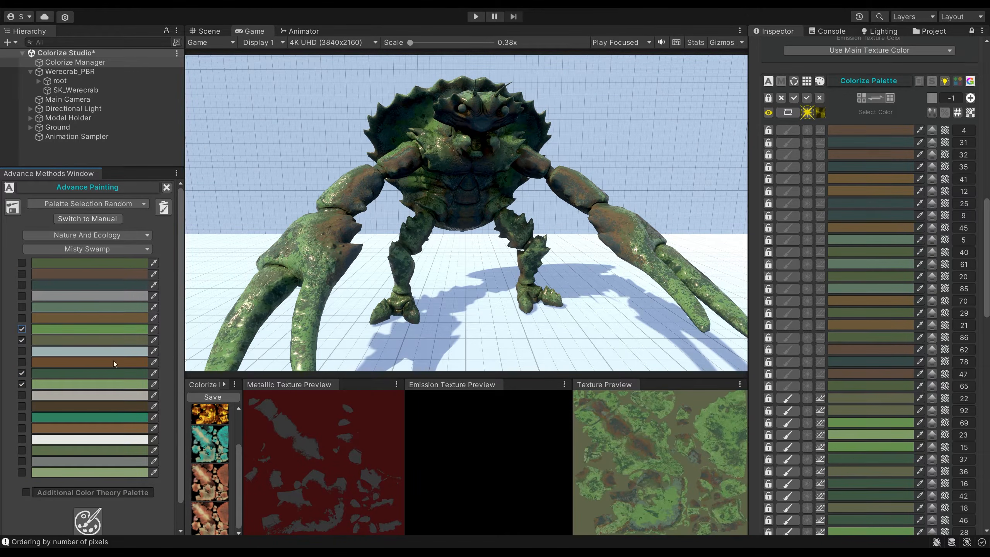
Add the first, second-to-last green and last Misty Swamp swatches, and repaint the palette rows from colour 22 onward.
click(22, 263)
click(22, 472)
click(22, 450)
click(89, 521)
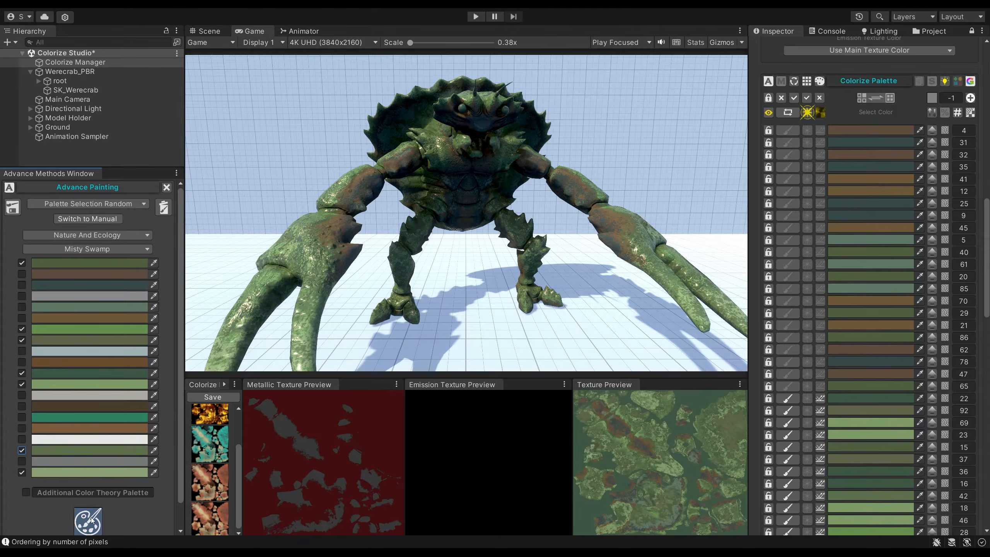
click(88, 522)
Replace the green Misty Swamp swatches with brown ones for repainting the palette rows from colour 4 through colour 65.
click(22, 330)
click(22, 318)
click(22, 274)
click(21, 263)
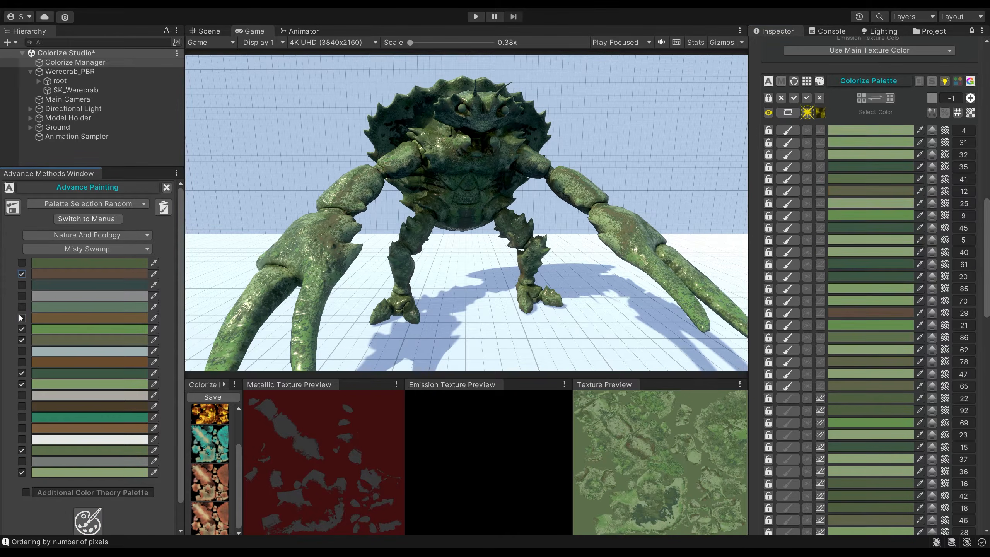
click(21, 373)
click(22, 385)
click(22, 407)
click(22, 428)
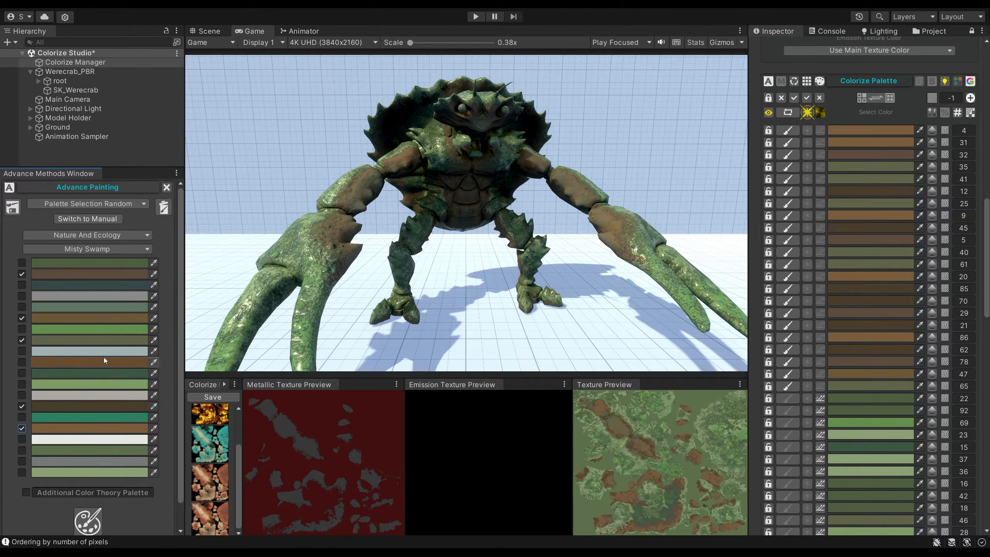
Sort the palette rows by colour number and set colour 0, used by the eyes, to orange-red FF3C00.
click(958, 112)
click(847, 128)
drag(893, 207, 877, 203)
click(937, 169)
click(932, 190)
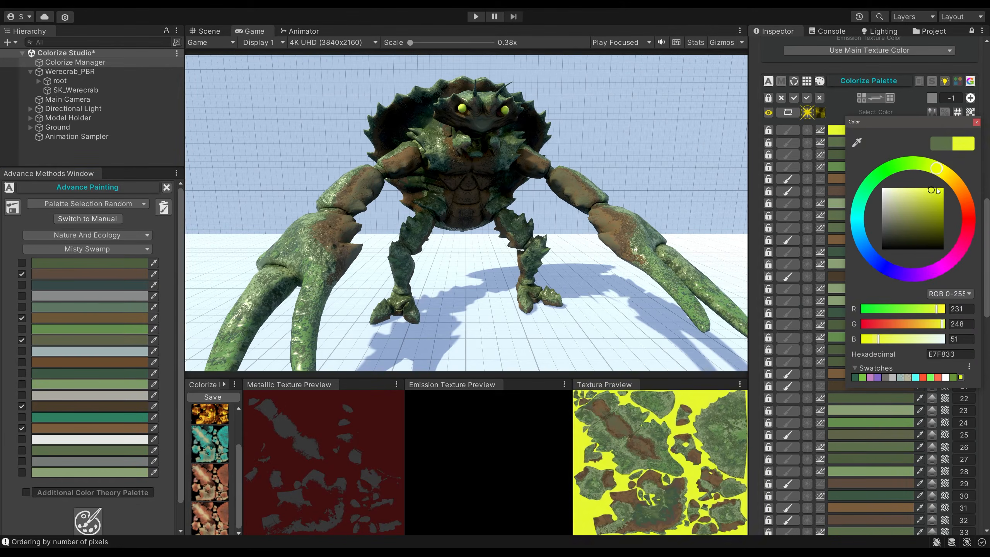
drag(945, 191, 947, 190)
drag(955, 183, 968, 206)
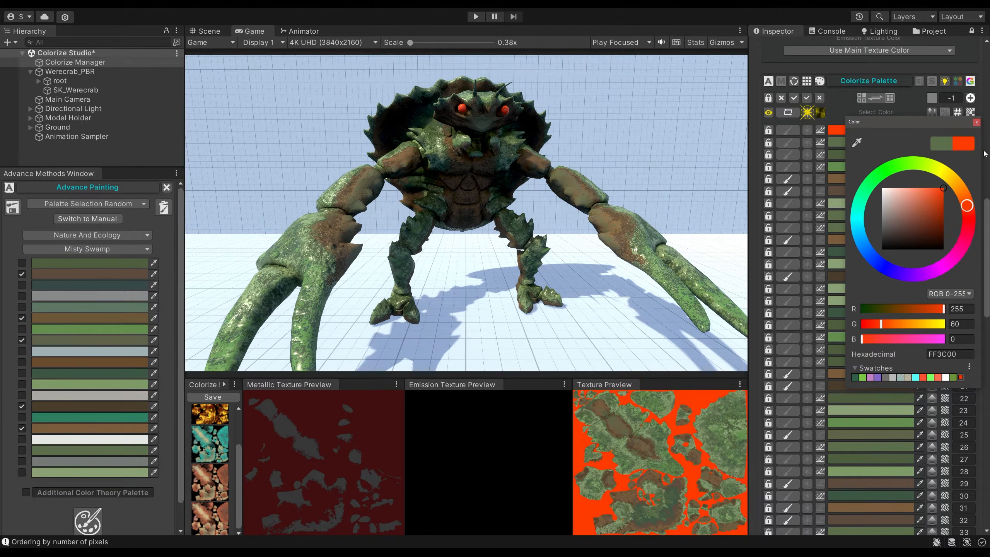
click(976, 123)
Enable emission for colour 0 and save the crab's current colouring as a preset.
click(807, 131)
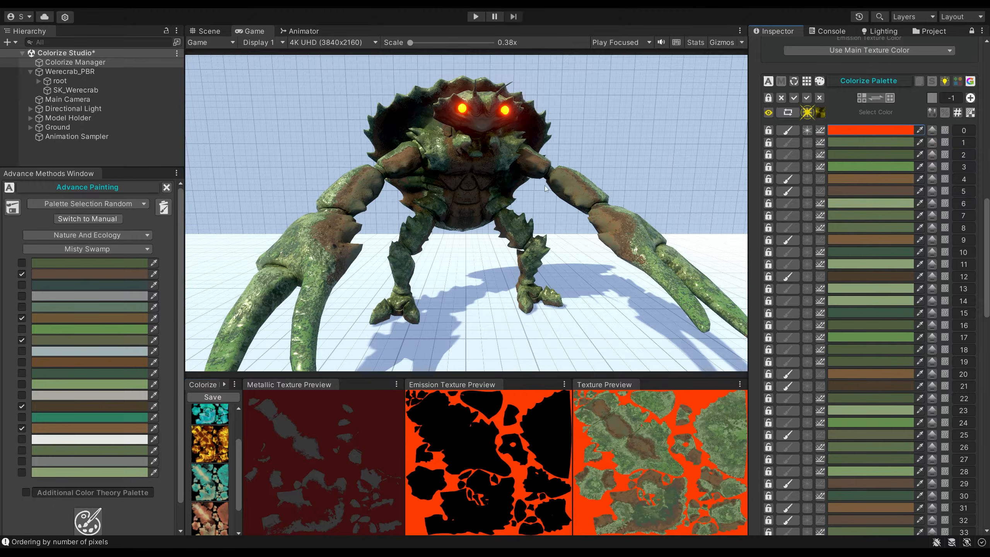
click(213, 397)
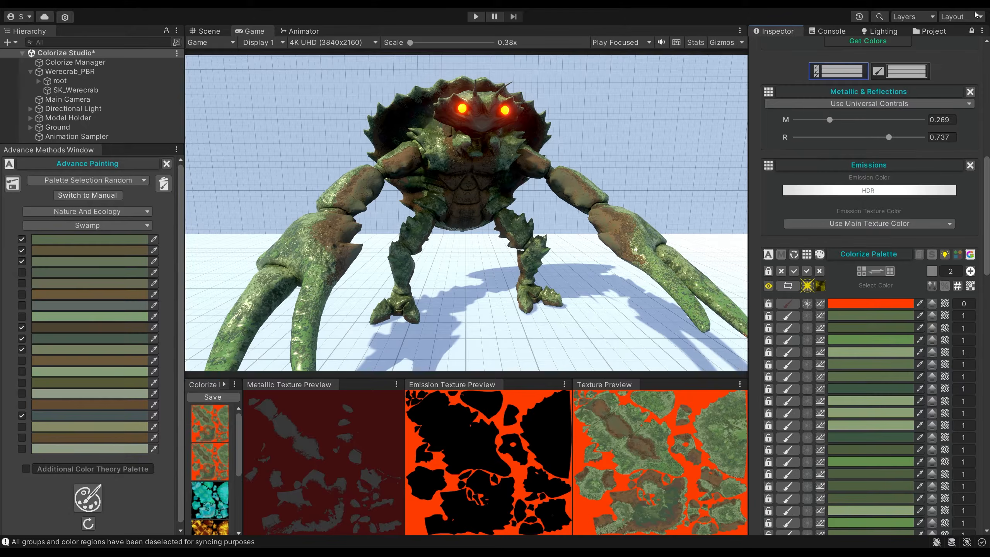
Activate only the Back Shell group and paint it with the green swatch of the Coral Reef palette.
click(776, 433)
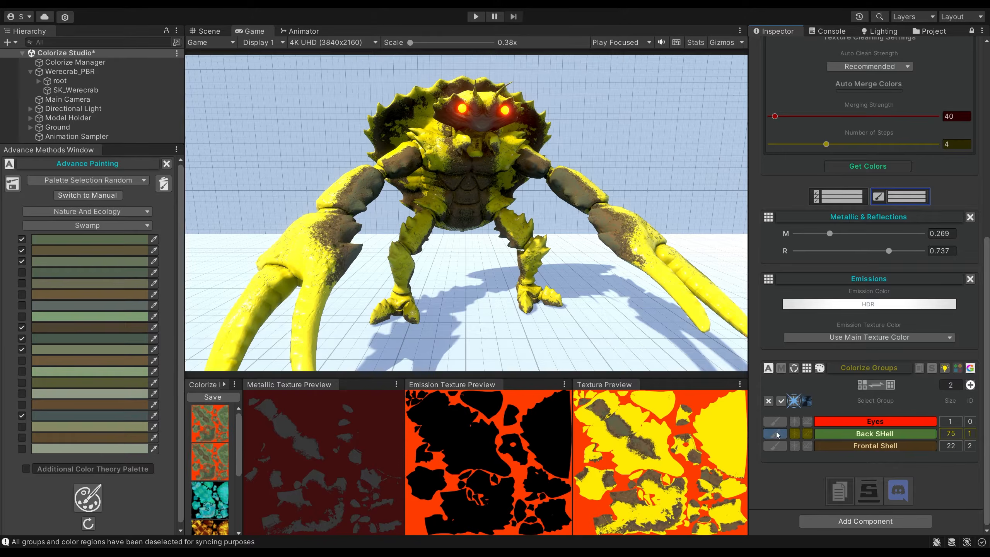
click(112, 225)
click(56, 406)
click(23, 395)
click(23, 427)
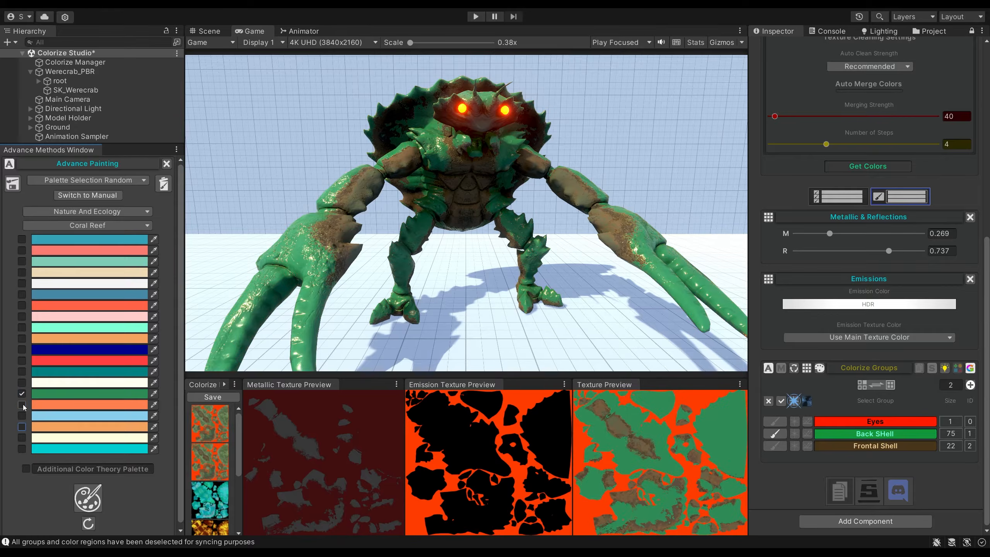
Add Coral Reef's coral orange, sandy orange, aquamarine, teal and first blue swatches to the Back Shell's random colours.
click(23, 405)
click(22, 338)
click(22, 327)
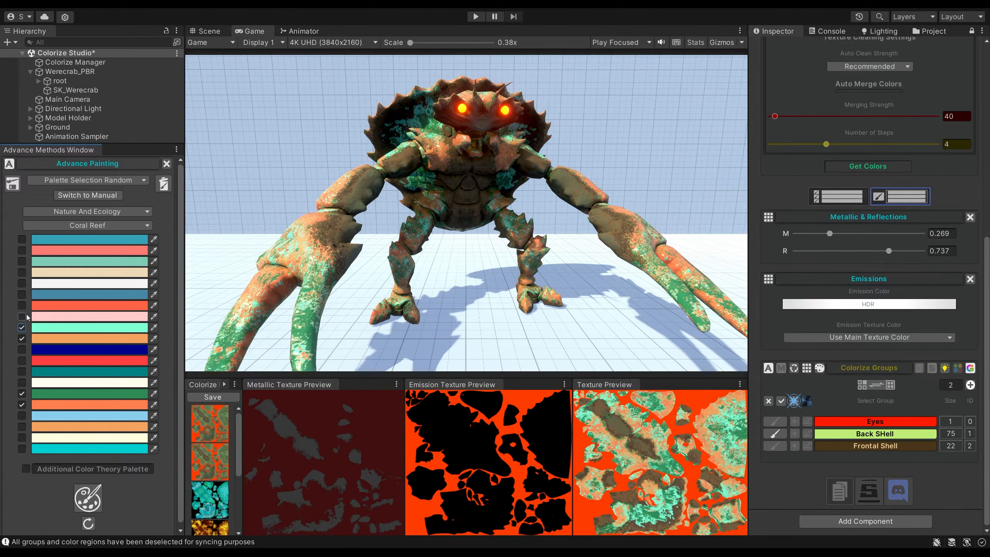
click(22, 262)
click(22, 240)
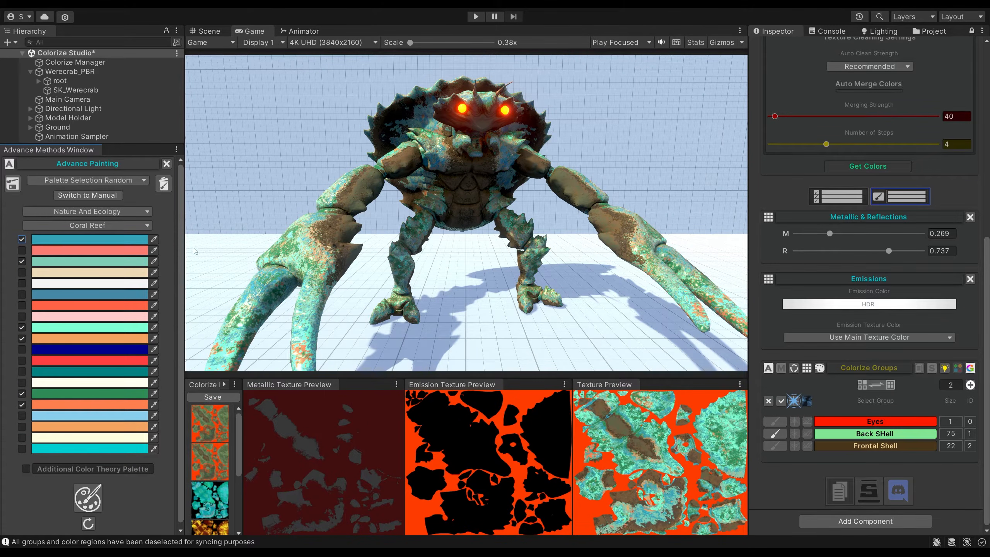
Paint the Frontal Shell group with only three orange Coral Reef swatches, excluding the greens and blues.
click(21, 393)
click(22, 262)
click(24, 316)
click(23, 315)
click(24, 428)
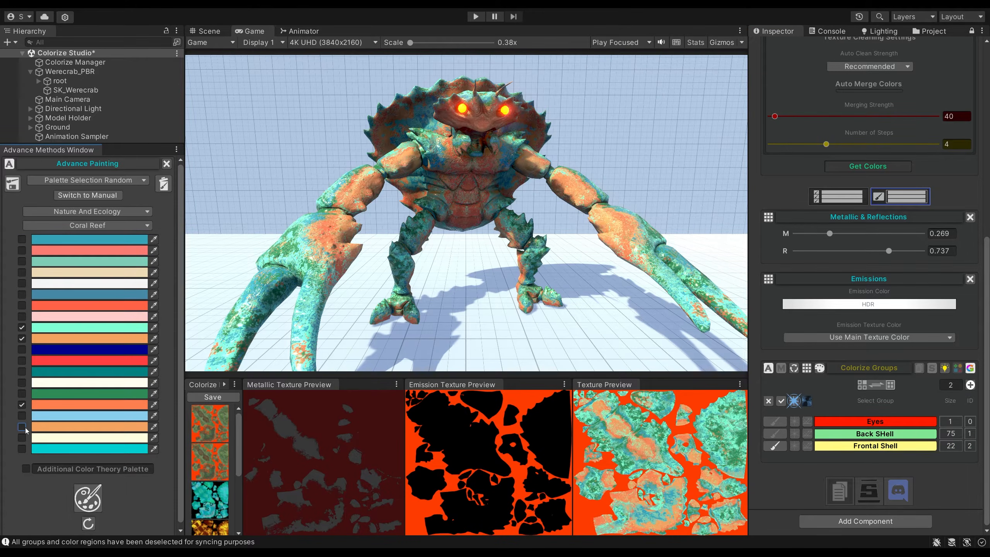
click(21, 327)
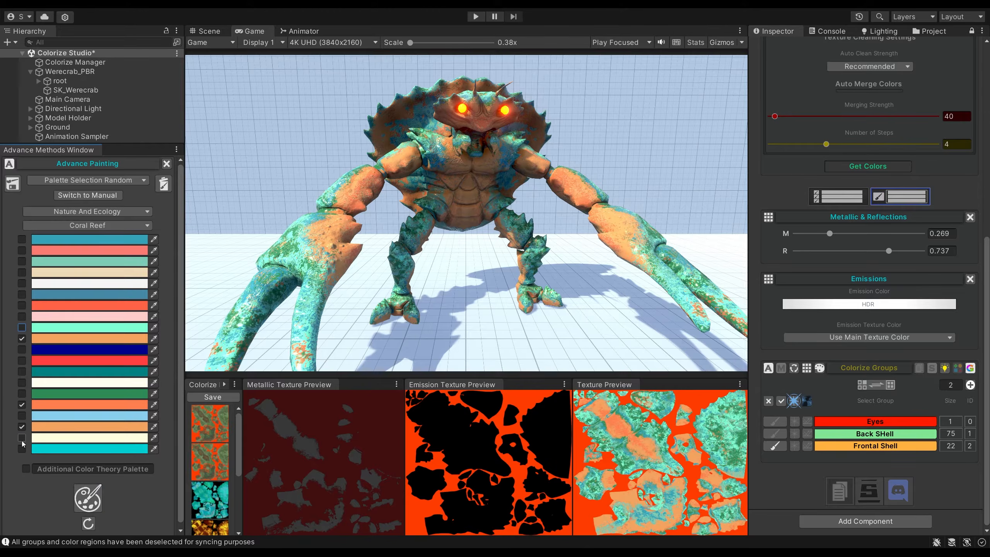
Add Coral Reef's beige swatch and regenerate the Frontal Shell's random colours several times.
click(21, 438)
click(21, 272)
click(22, 437)
click(91, 497)
click(91, 497)
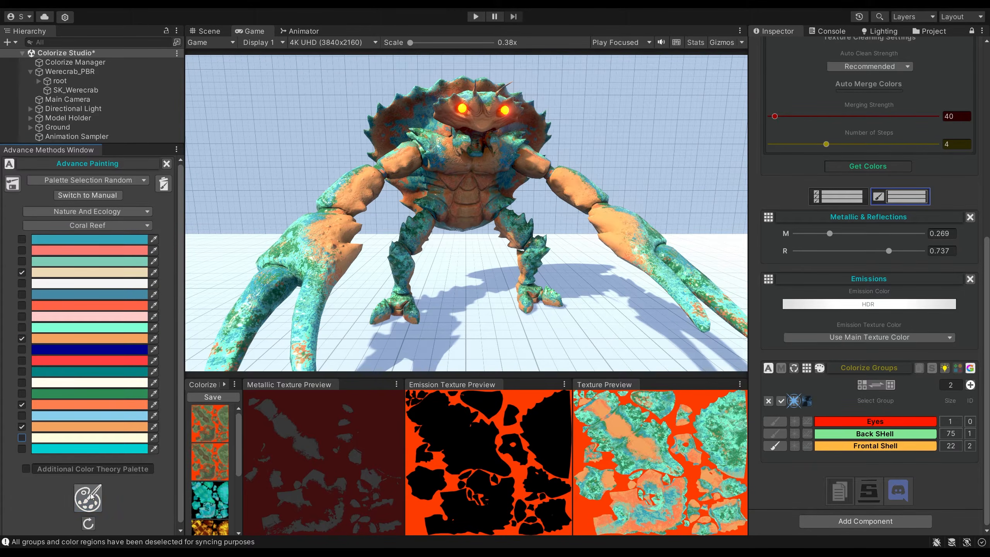
click(91, 496)
click(91, 497)
click(91, 497)
click(90, 496)
click(90, 496)
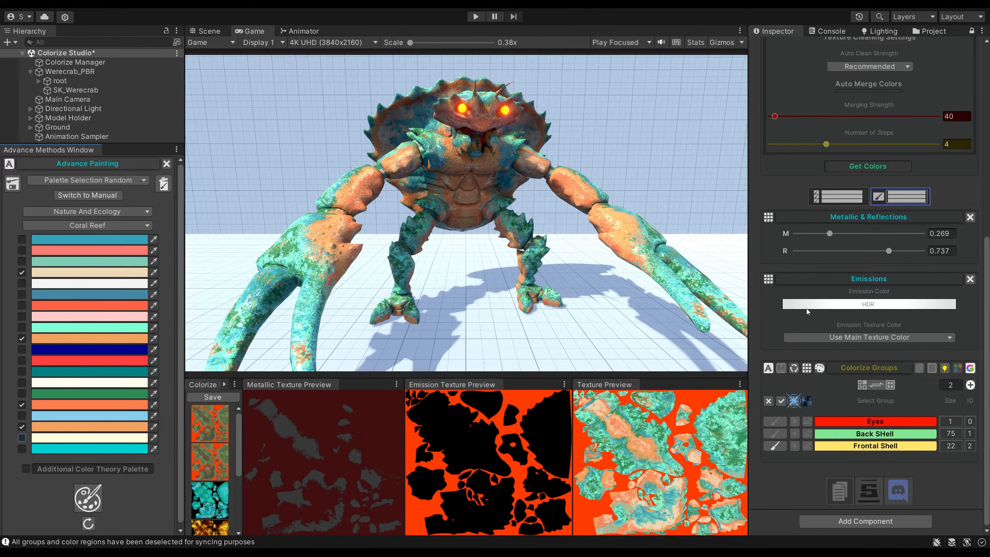
Activate only the Eyes group and switch the painting method to Simple Replace Selection.
click(776, 422)
click(80, 496)
click(78, 183)
click(66, 224)
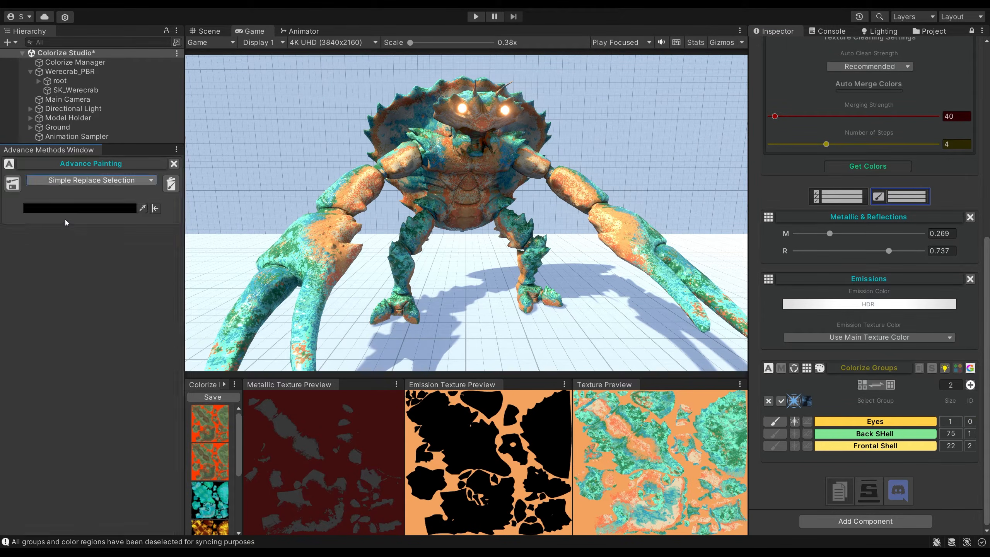
Try cyan and dark brown as the Eyes replacement colour, and settle on a very dark teal.
click(66, 209)
click(150, 275)
drag(83, 275, 77, 302)
click(150, 288)
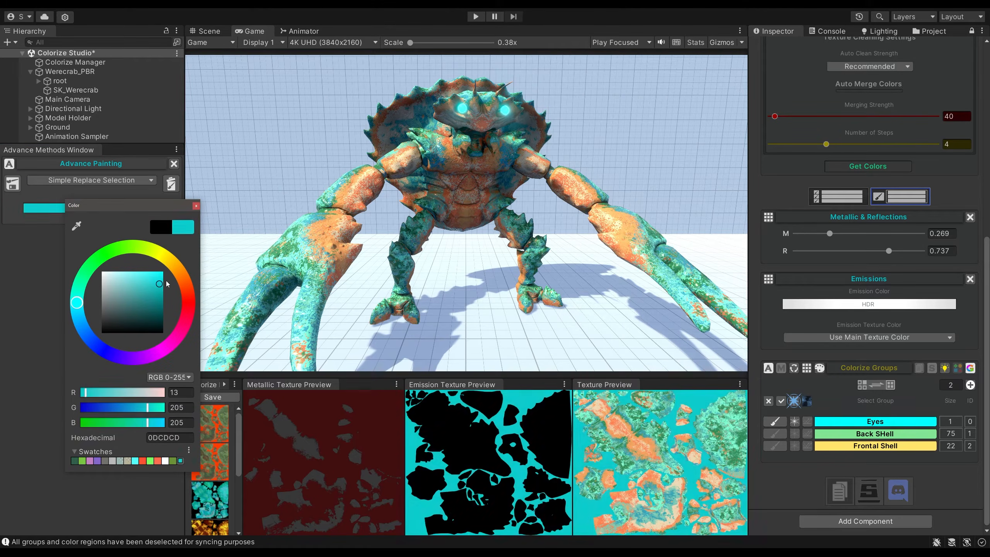
drag(151, 290, 182, 259)
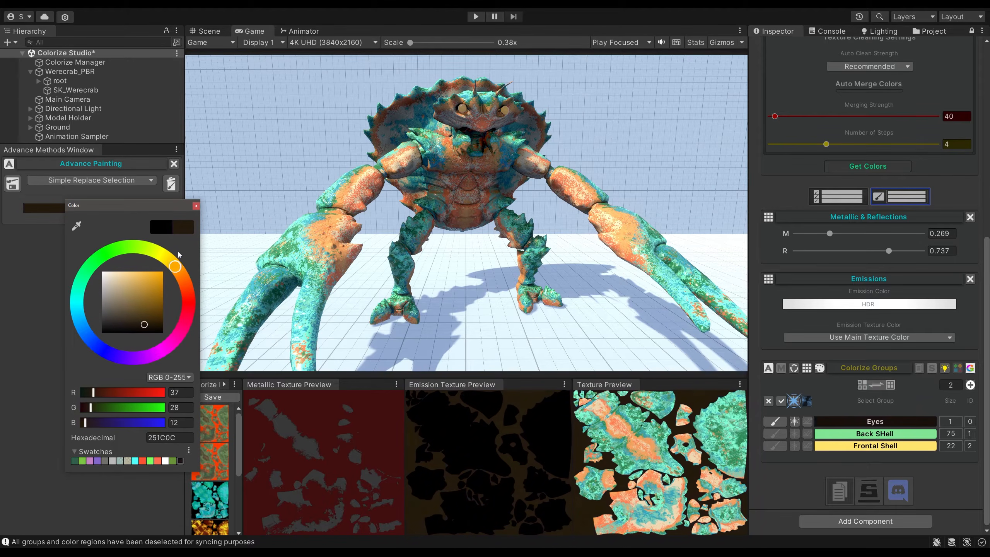
click(197, 205)
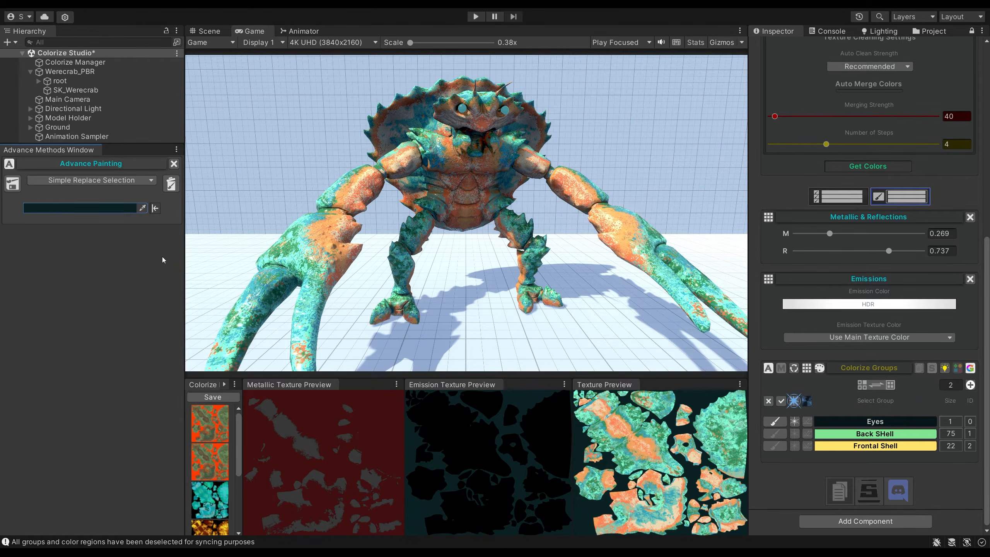
Activate only the Back Shell group and switch painting to Palette Selection Random with the Arctic Tundra palette.
click(775, 434)
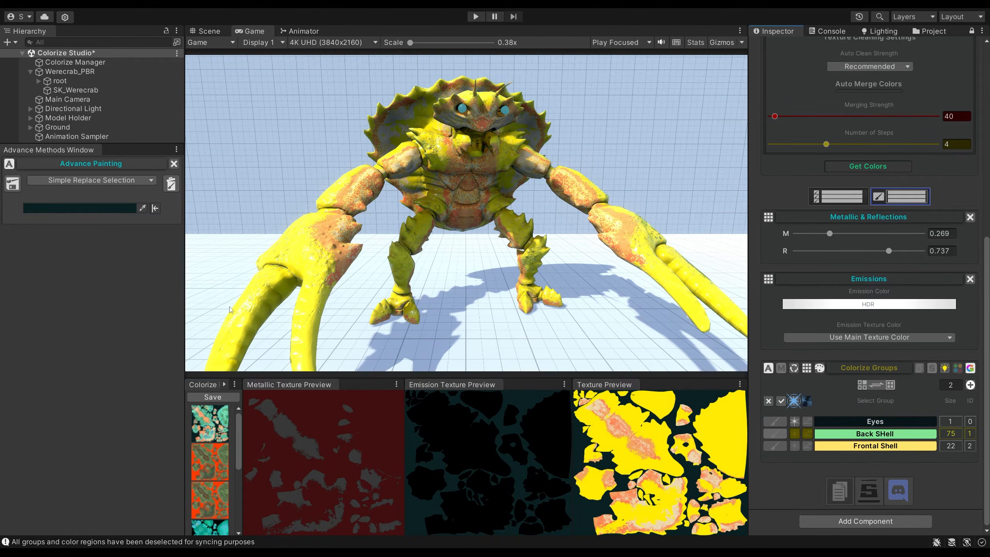
click(92, 180)
click(67, 278)
click(87, 225)
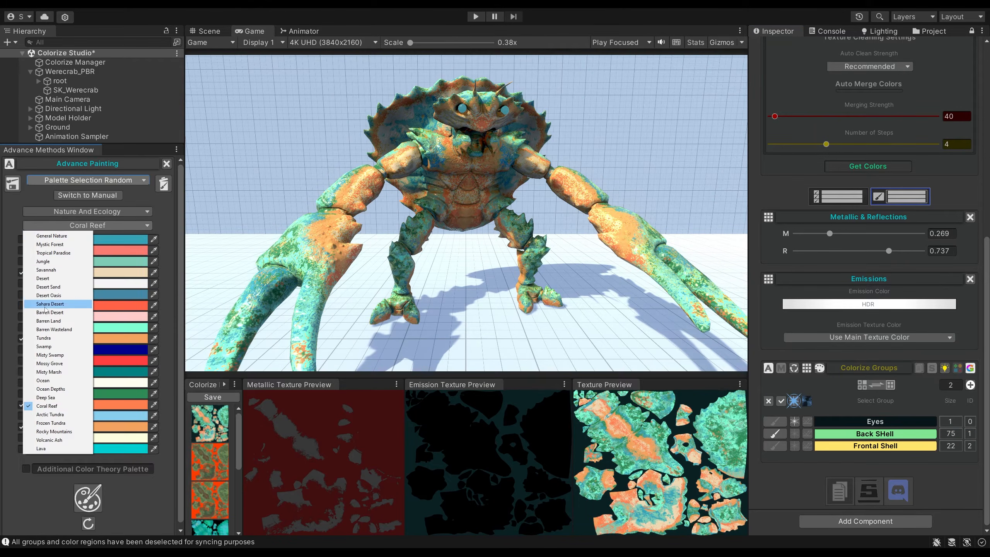
click(26, 335)
Paint the Back Shell group with seven pale whitish and grey-blue Arctic Tundra swatches.
click(22, 307)
click(22, 316)
click(22, 349)
click(22, 372)
click(22, 416)
click(22, 438)
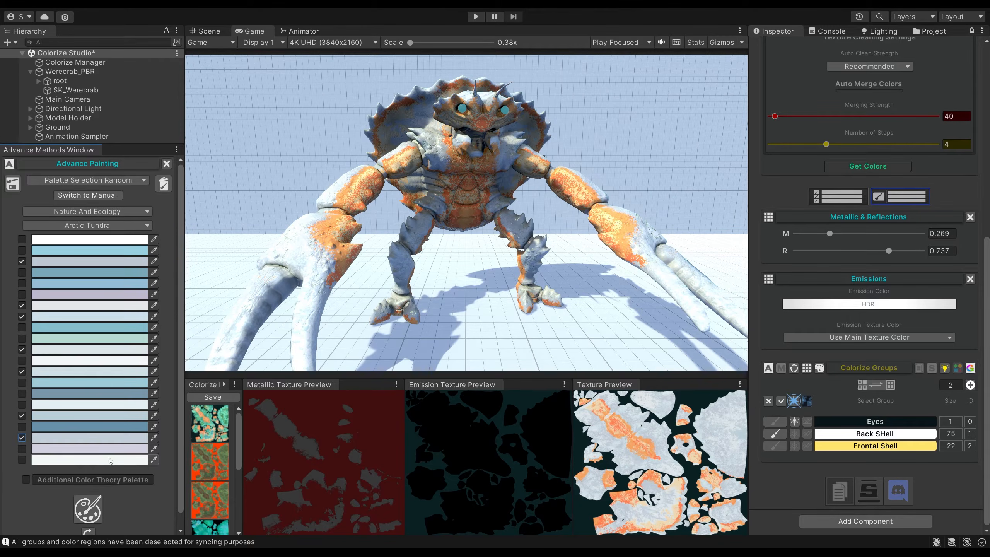
Activate only the Frontal Shell group and repaint it with seven blue and teal Arctic Tundra swatches instead of the pale ones.
click(775, 447)
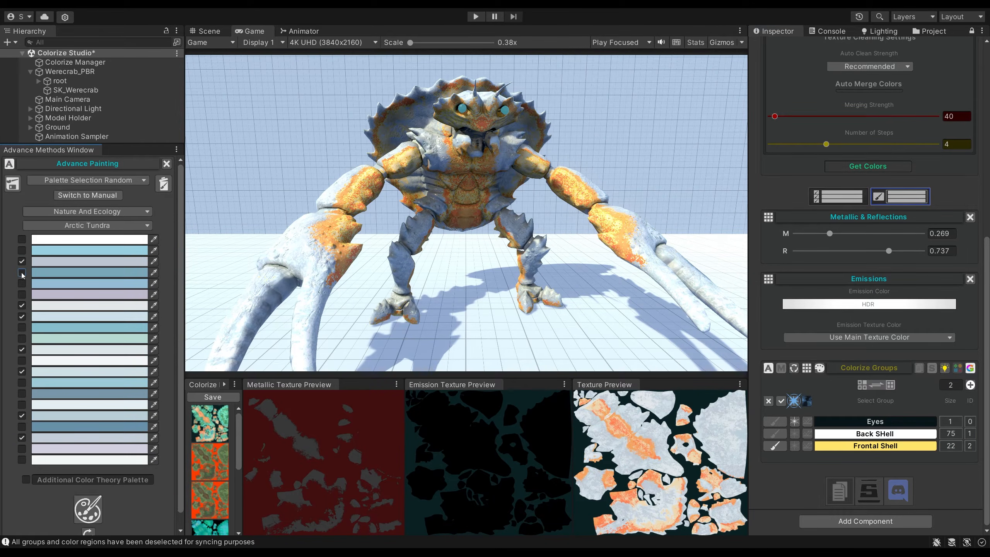
click(21, 272)
click(21, 284)
click(22, 327)
click(22, 339)
click(22, 350)
click(22, 372)
click(22, 383)
click(22, 393)
click(23, 416)
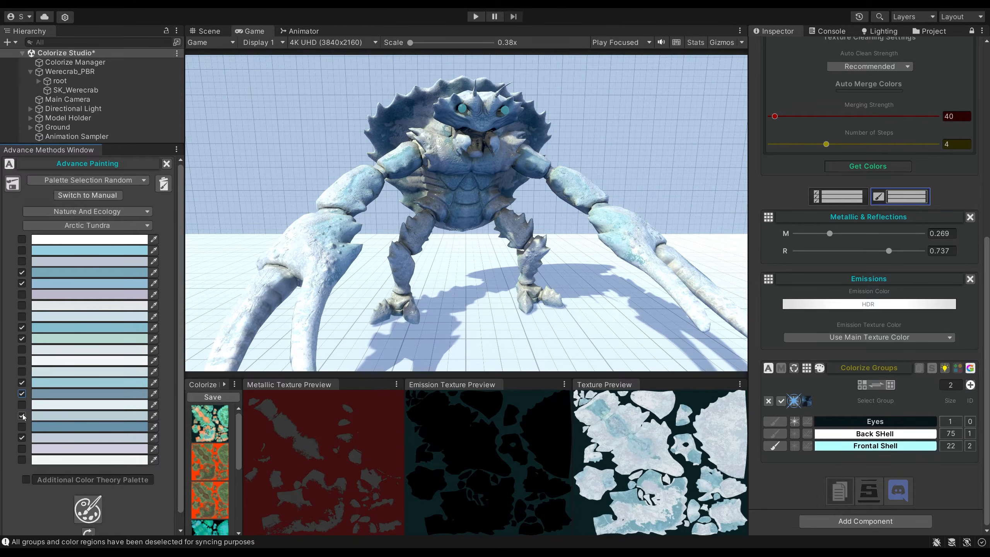
click(22, 426)
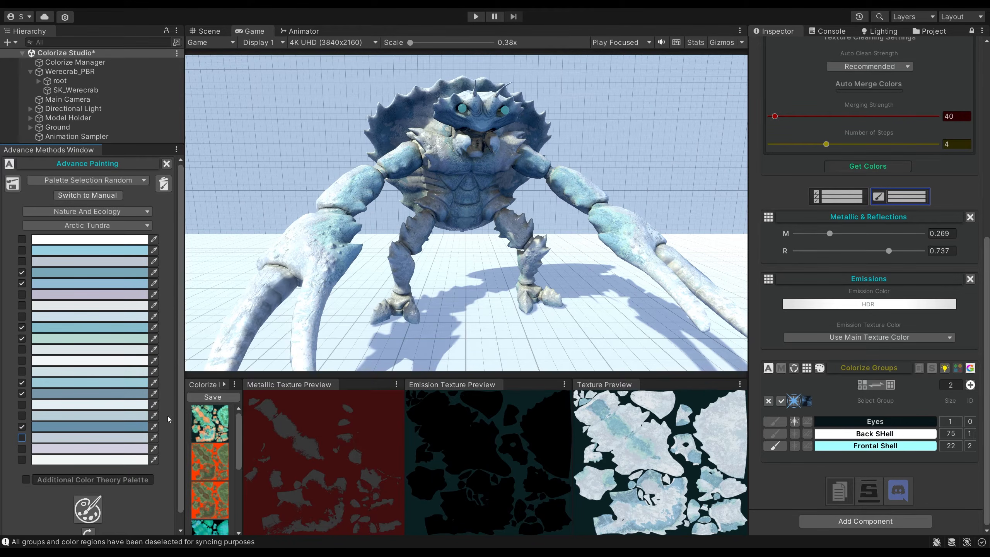
Switch the random painting palette to Volcanic Ash, after trying Rocky Mountains.
click(94, 226)
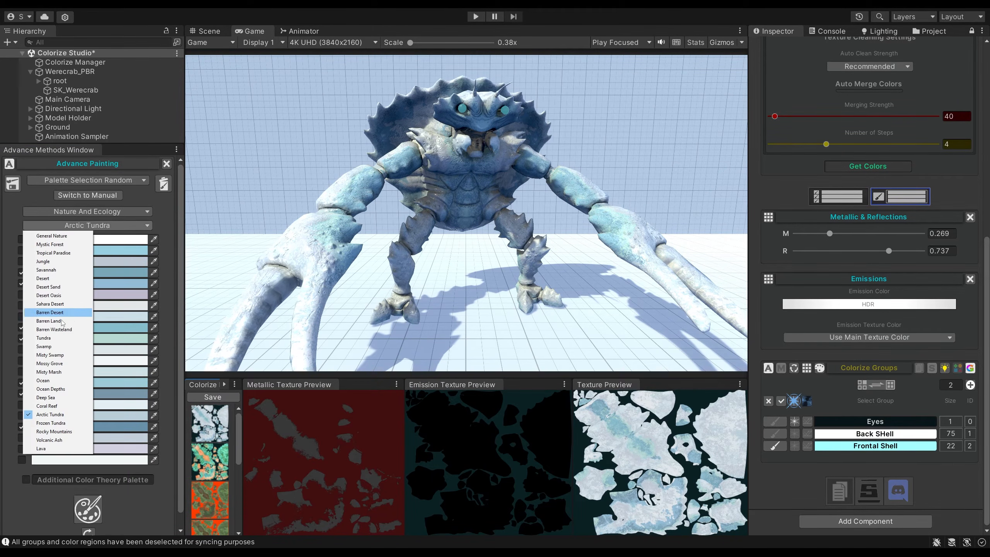
click(59, 432)
click(87, 226)
click(54, 440)
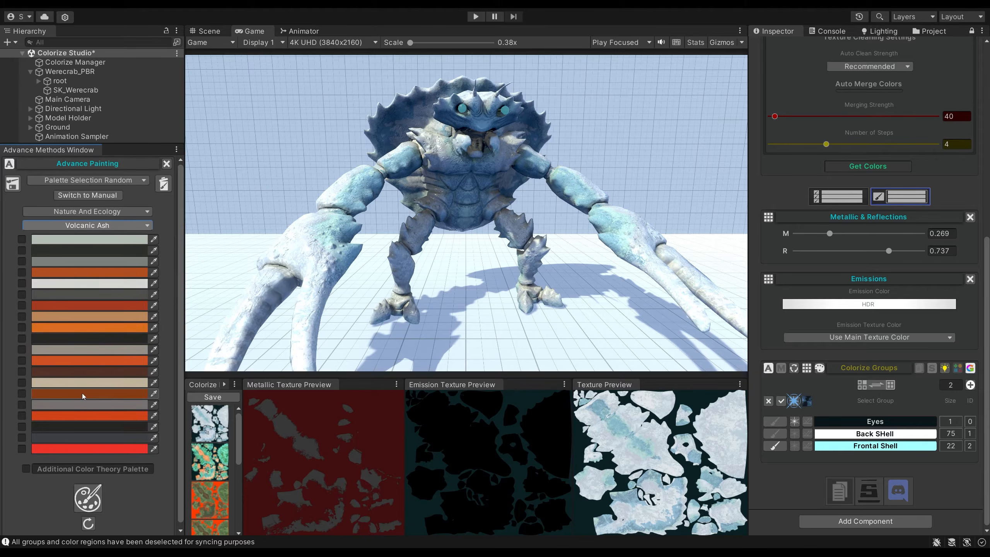
Activate only the Back Shell group and paint it with three near-black swatches and one grey swatch of Volcanic Ash.
click(771, 434)
click(22, 427)
click(22, 437)
click(23, 339)
click(22, 349)
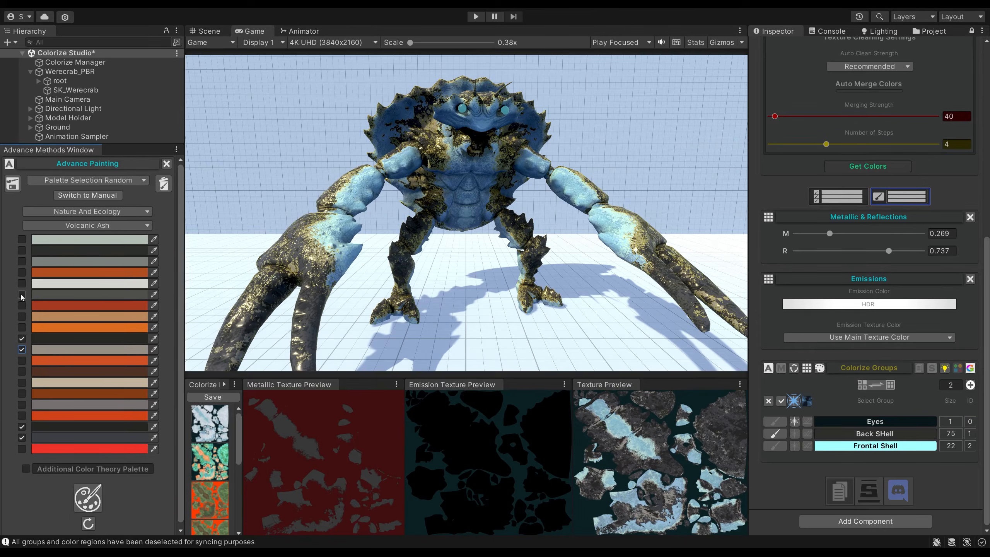
Set the crab's metallic value to 0.425 and its reflections value to 0.127.
mouse_move(889, 251)
mouse_down()
mouse_move(814, 252)
mouse_move(885, 231)
mouse_move(850, 232)
mouse_up()
click(845, 233)
Add five more light and dark grey Volcanic Ash swatches to the Back Shell's random colours.
click(22, 404)
click(22, 294)
click(22, 261)
click(22, 240)
click(22, 250)
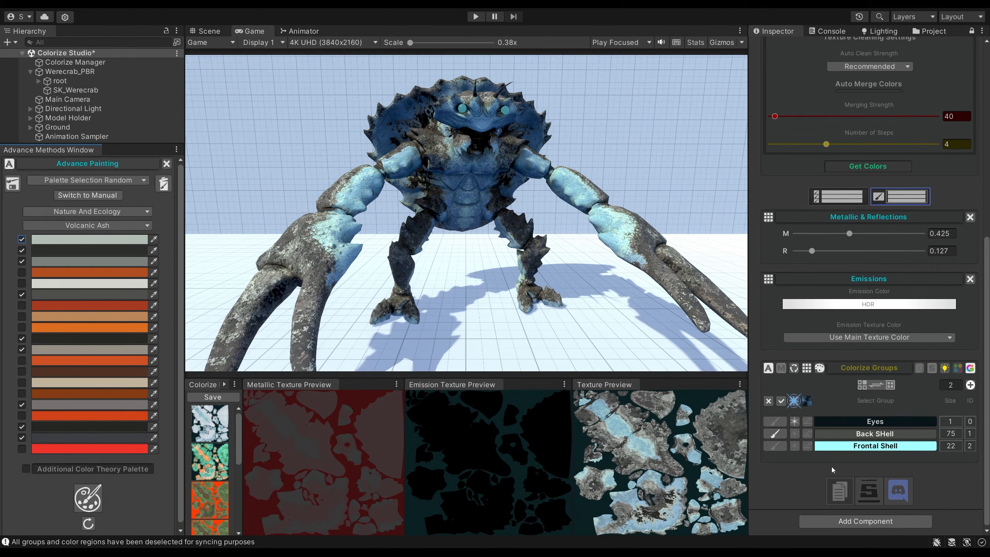
Activate only the Frontal Shell group and add orange, tan and brown Volcanic Ash swatches to its random colours.
click(775, 446)
click(21, 327)
click(22, 316)
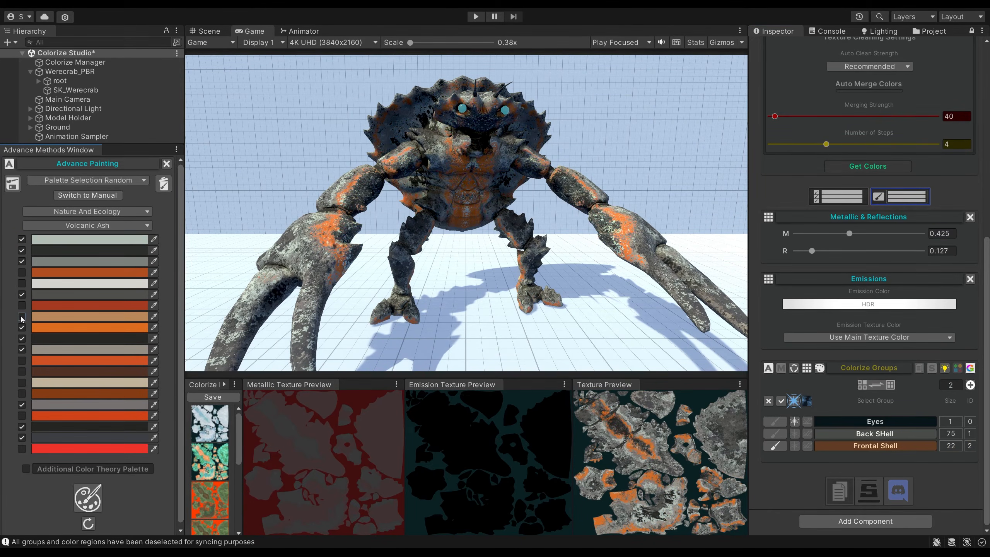
click(22, 272)
click(21, 371)
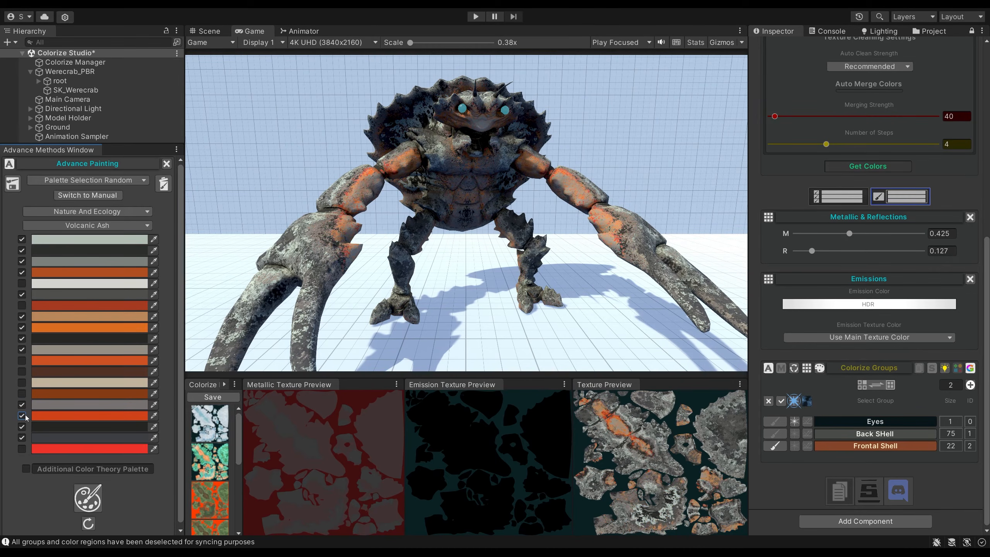
click(22, 394)
Exclude four of the darkest Volcanic Ash swatches from the Frontal Shell's random colours.
click(22, 426)
click(21, 338)
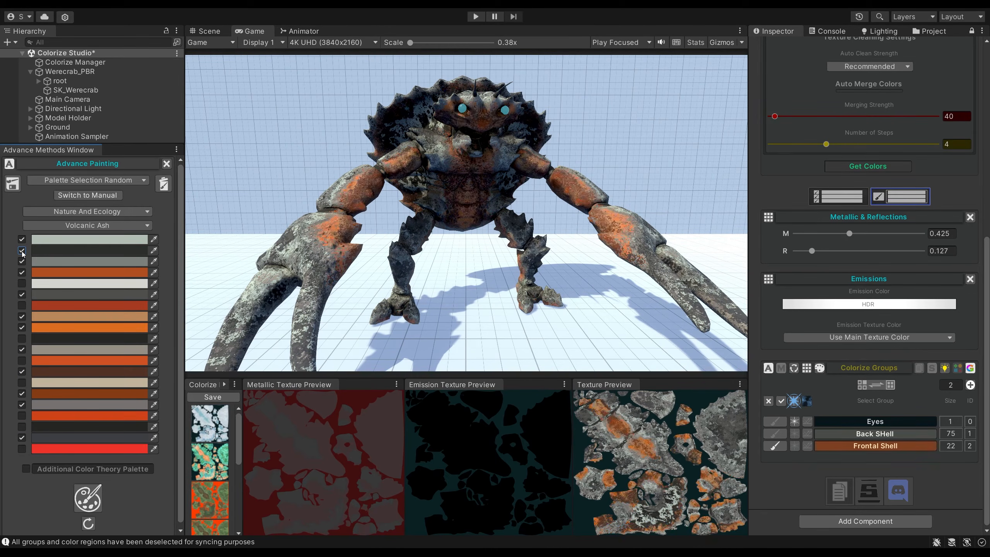
click(21, 250)
click(22, 294)
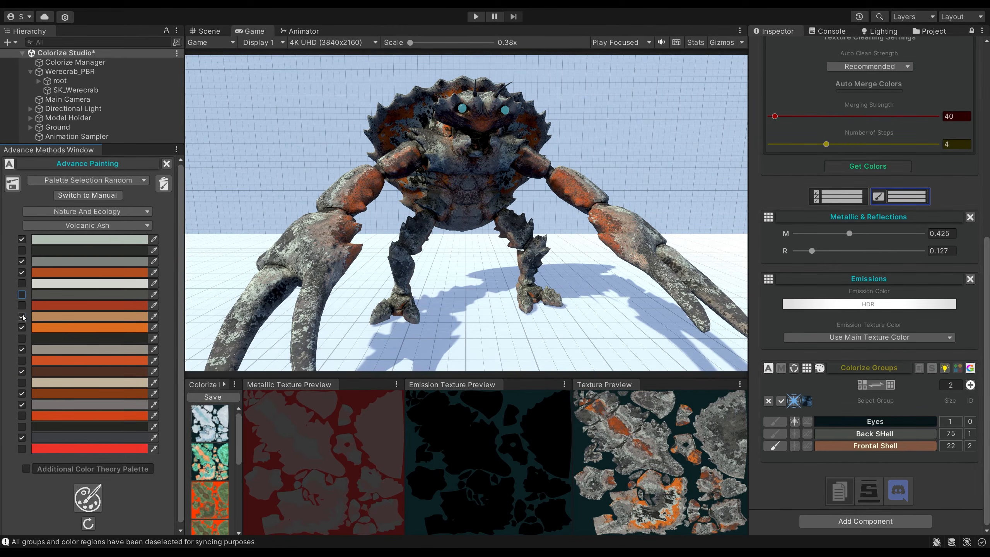
Regenerate the Frontal Shell's random Volcanic Ash colours several times.
click(90, 497)
click(89, 497)
click(89, 496)
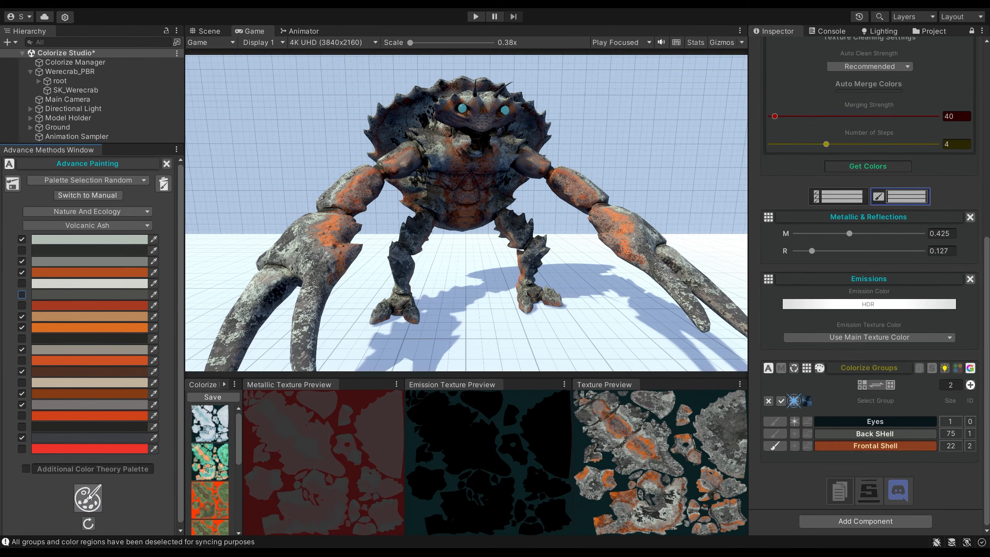
click(89, 497)
click(89, 496)
click(89, 497)
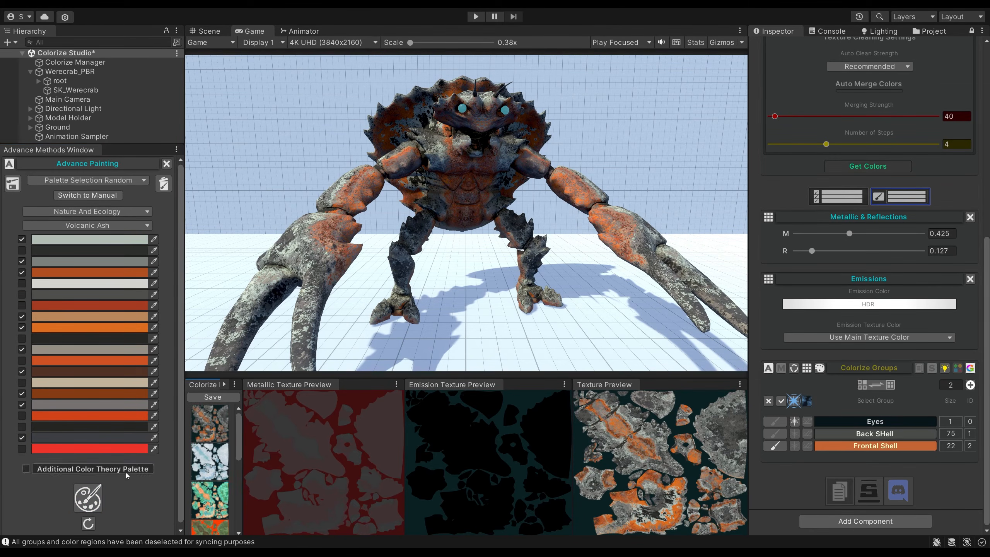
Randomise the Frontal Shell's Volcanic Ash colours a few more times and save the resulting crab variant.
click(93, 497)
click(93, 497)
click(92, 498)
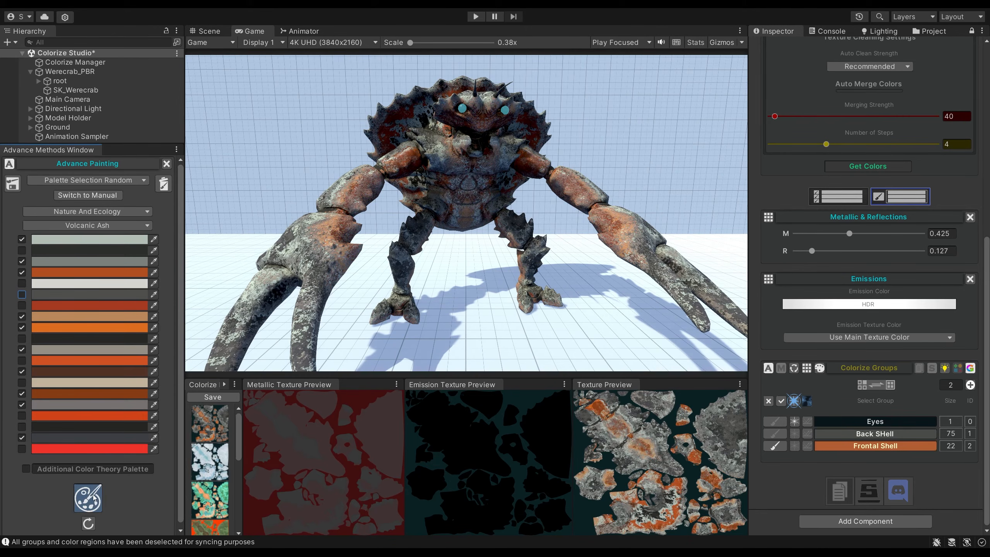
click(94, 498)
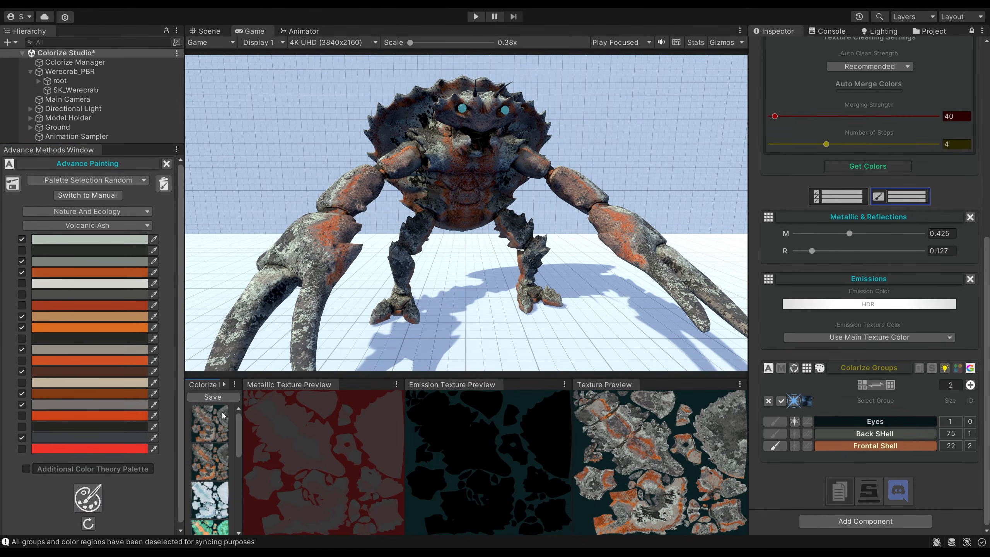
Dock the saved variants list beside the Inspector and load the grey-orange, icy white and turquoise-orange crab variants in turn.
drag(203, 387, 917, 339)
drag(921, 75, 934, 76)
click(964, 108)
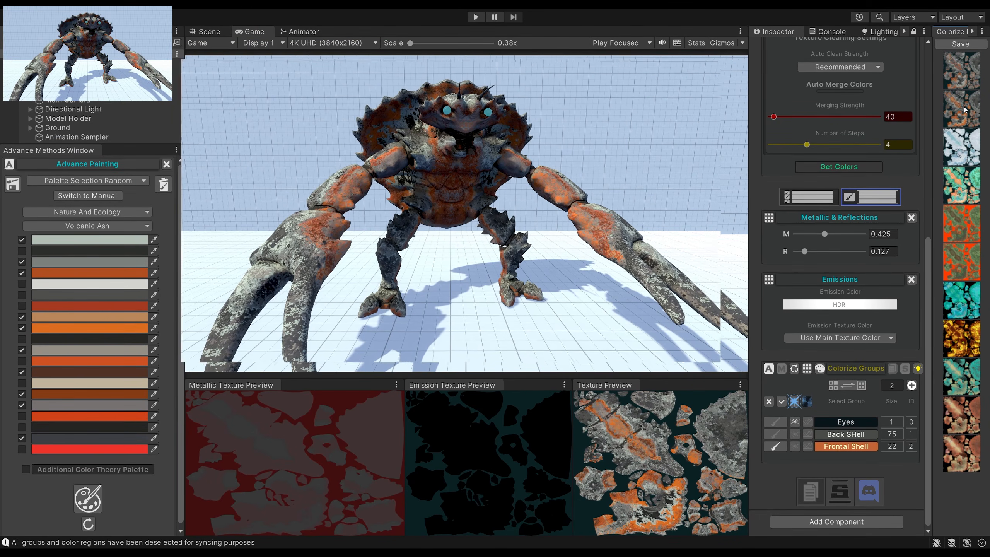
click(962, 148)
click(962, 187)
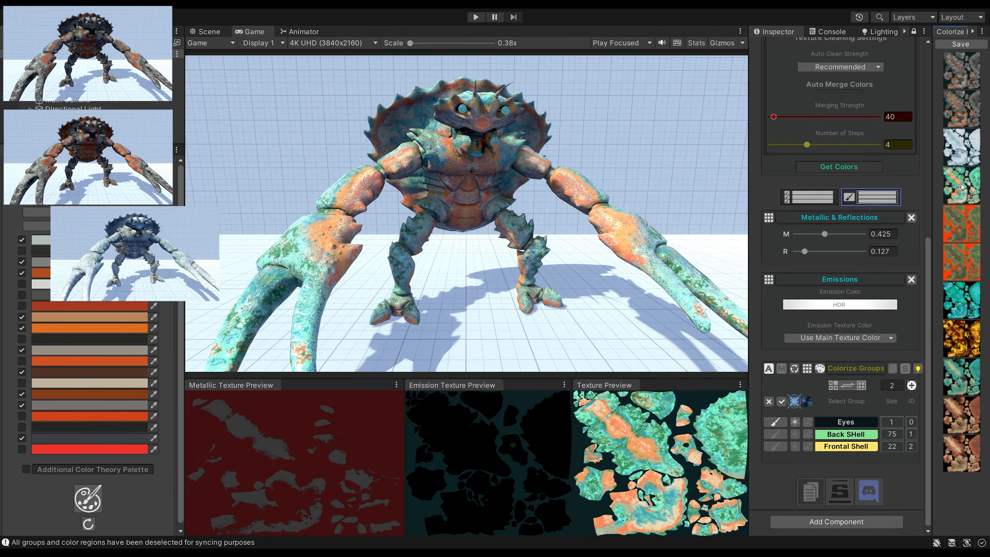
Load the saved green, turquoise, golden, teal-beige and red-brown crab variants one after another.
click(969, 250)
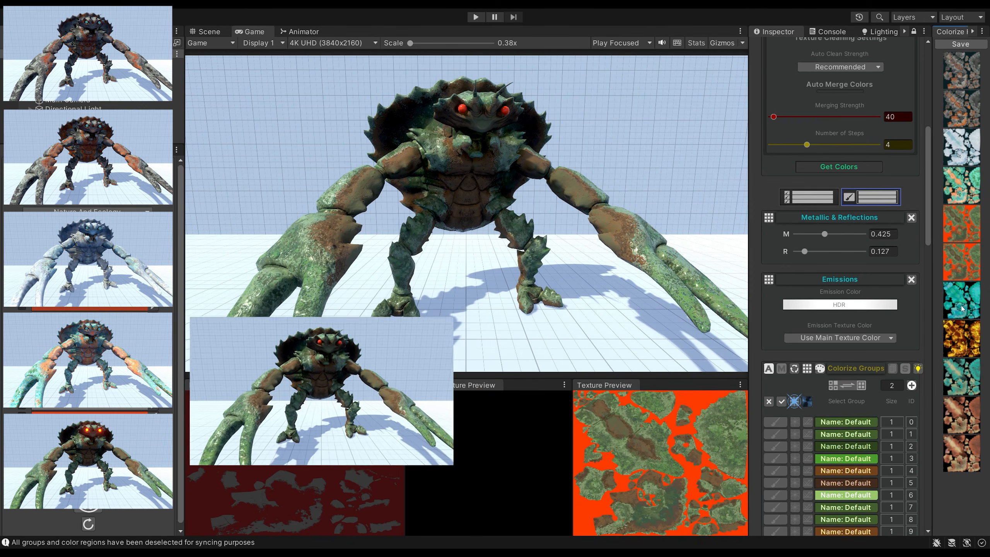
click(961, 305)
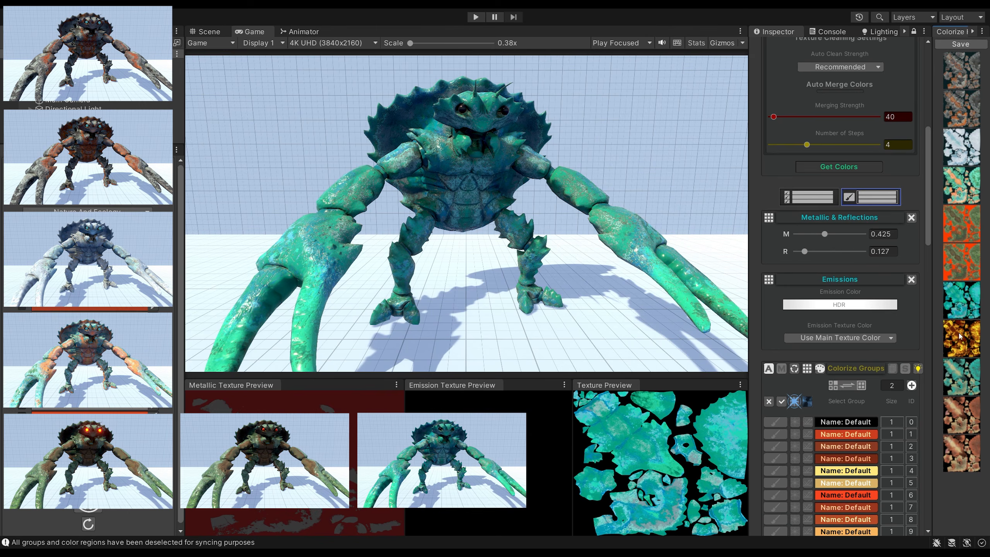
click(960, 336)
click(962, 384)
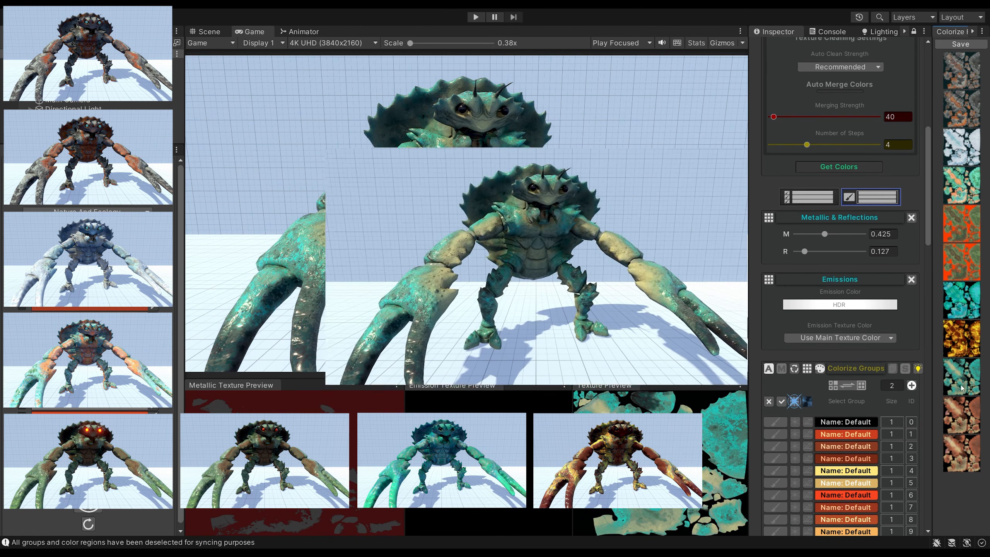
click(963, 413)
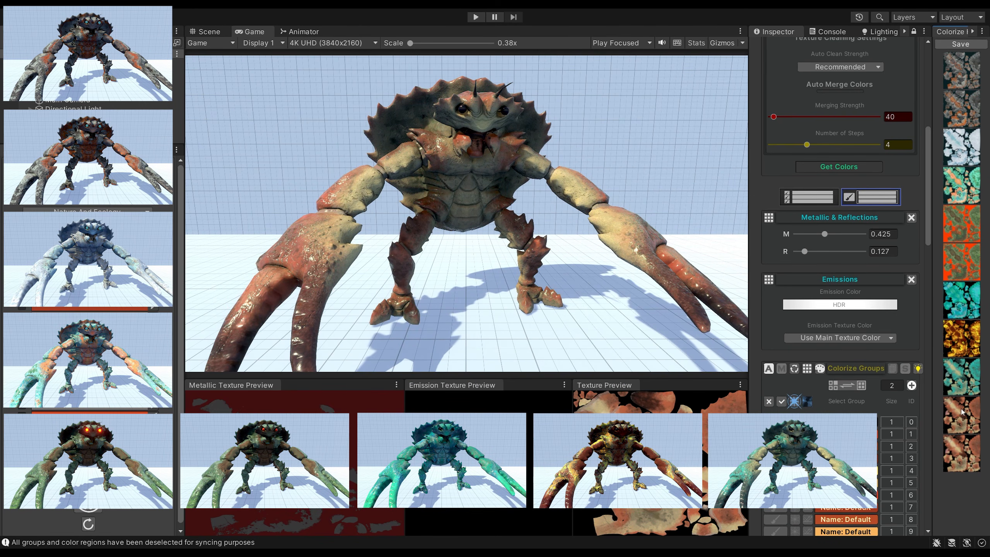